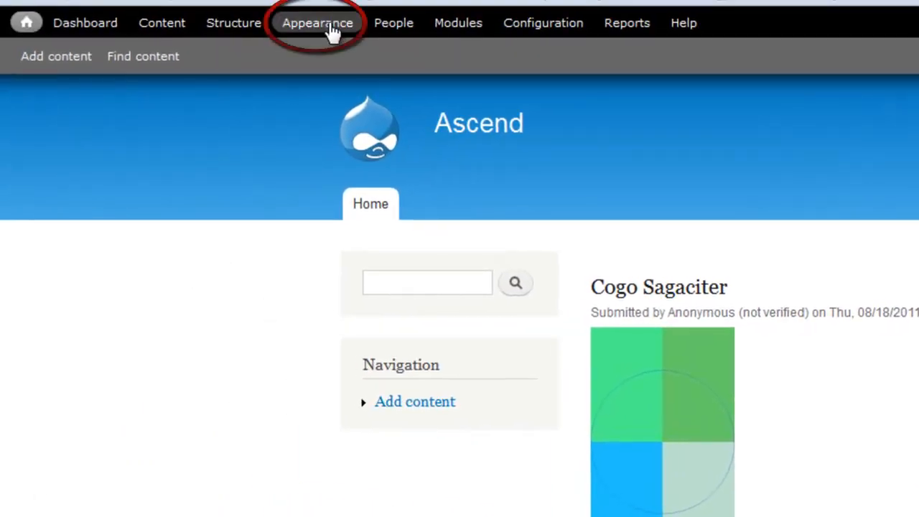
Open the site's Appearance page and look through the enabled and disabled themes.
click(327, 26)
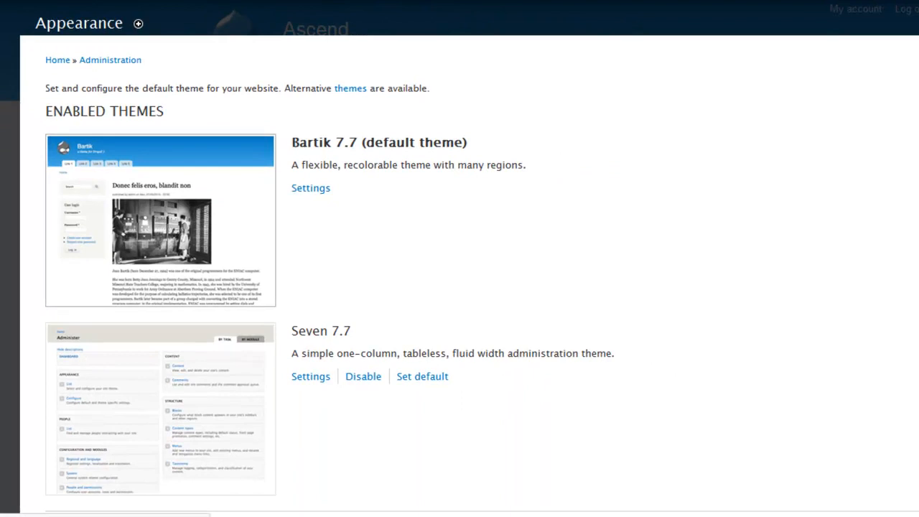
scroll(460, 287, down, 3)
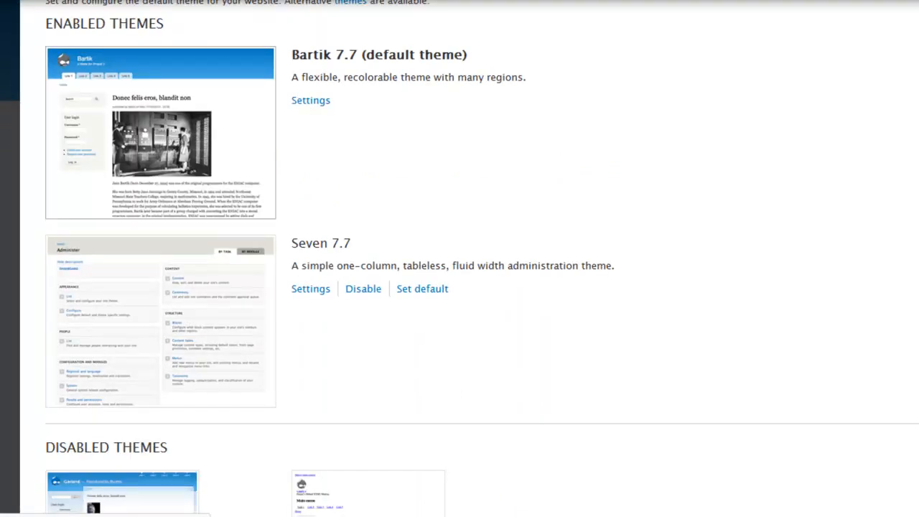
scroll(460, 259, down, 4)
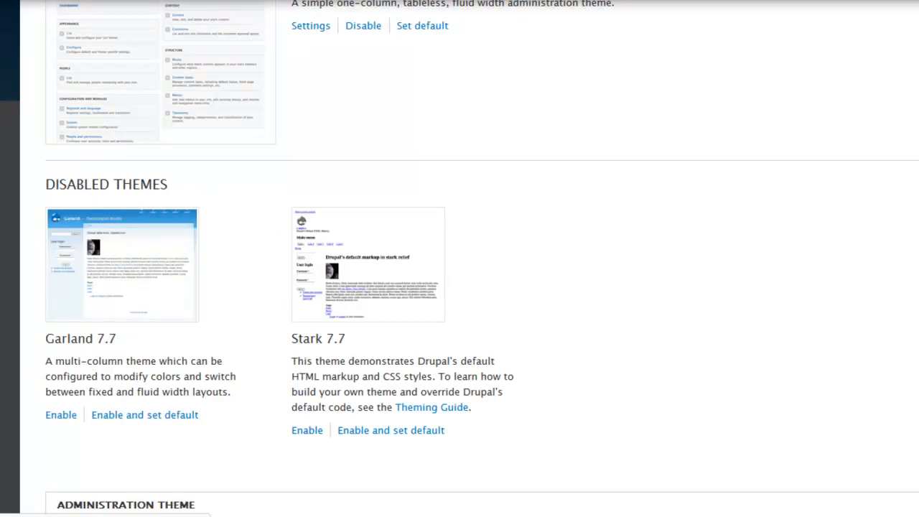
scroll(459, 259, up, 5)
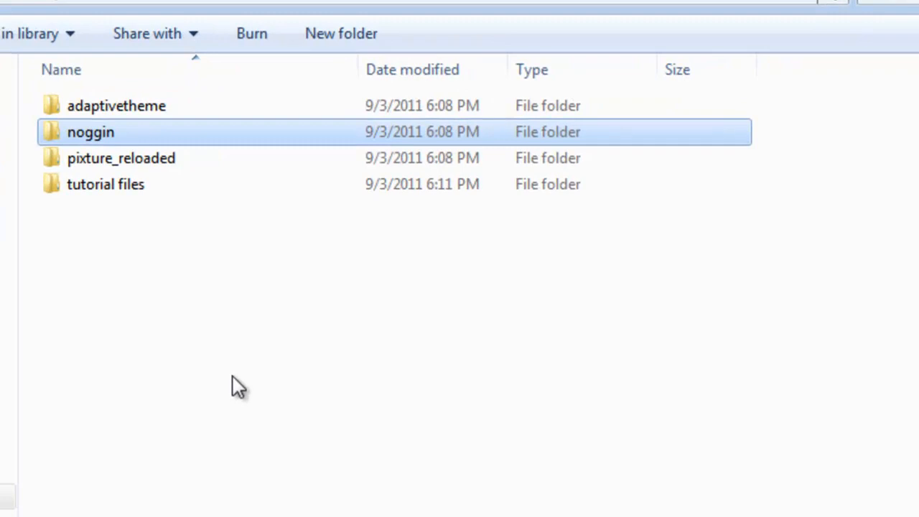
Copy the adaptivetheme and pixture_reloaded folders from C:\Temp in Windows Explorer.
click(232, 378)
click(117, 106)
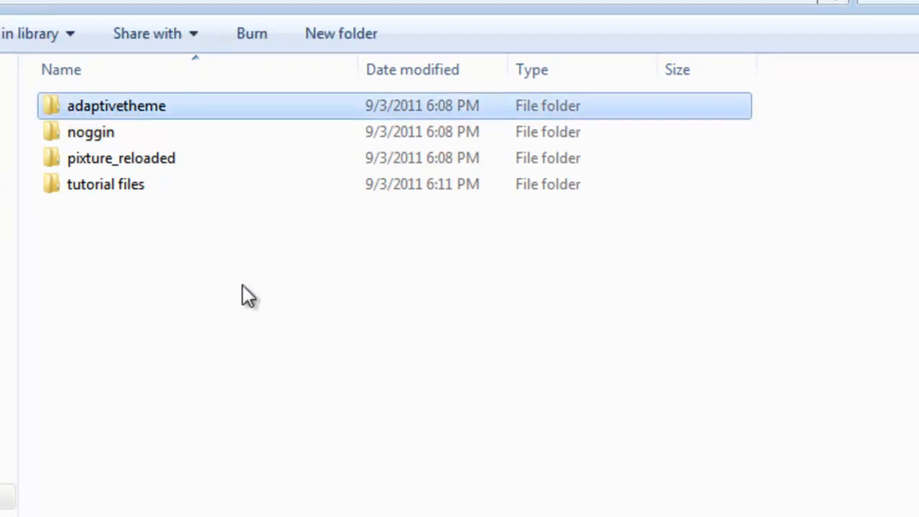
ctrl+click(153, 158)
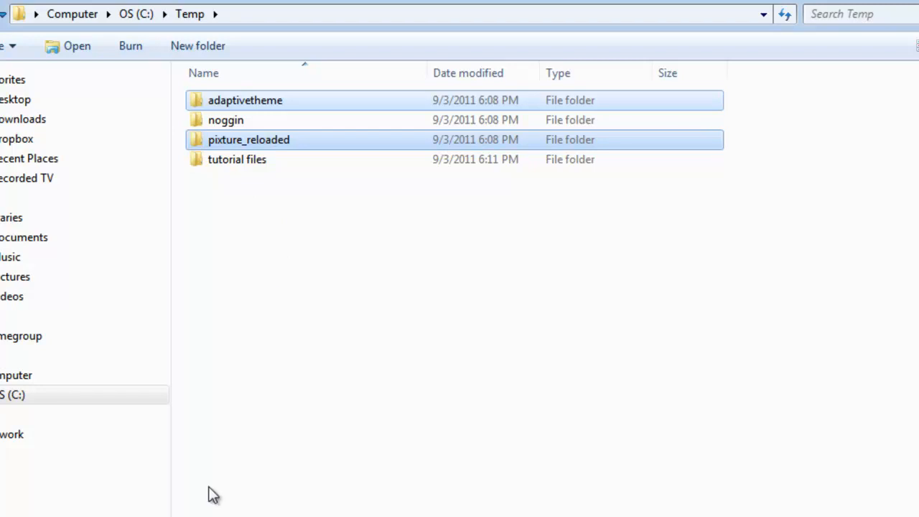
Paste the two copied theme folders into the sites/all/themes folder of the Drupal installation.
click(253, 515)
click(309, 515)
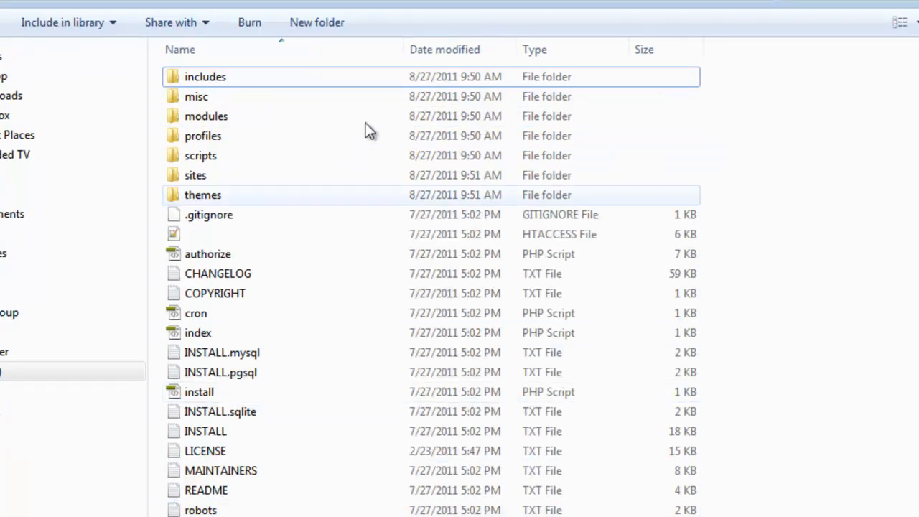
double_click(200, 181)
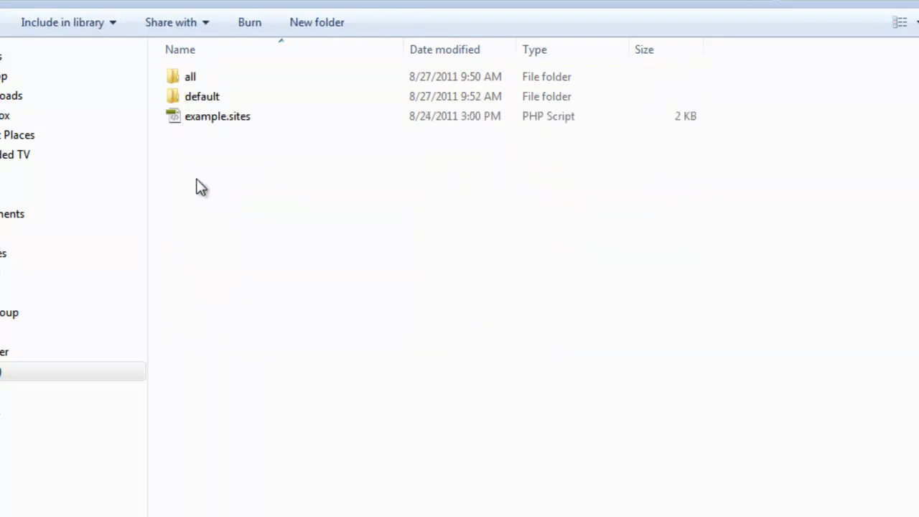
double_click(198, 76)
double_click(202, 119)
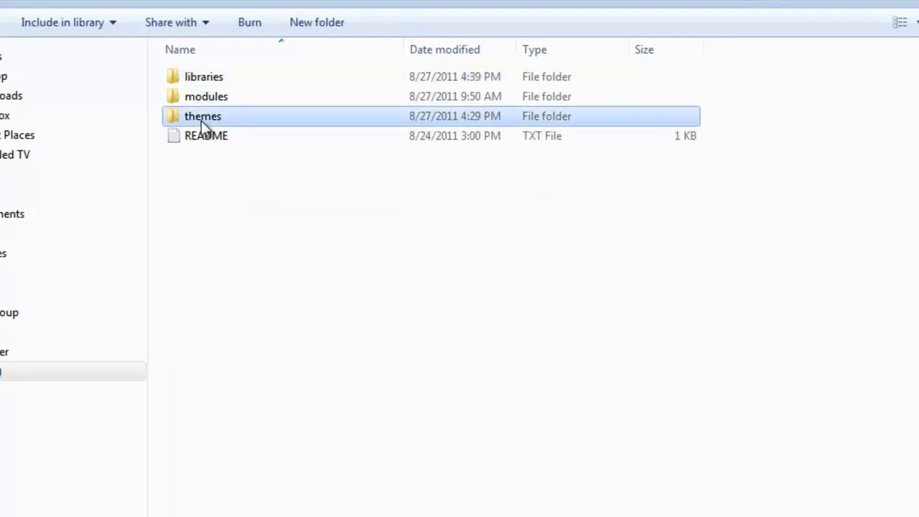
right_click(250, 215)
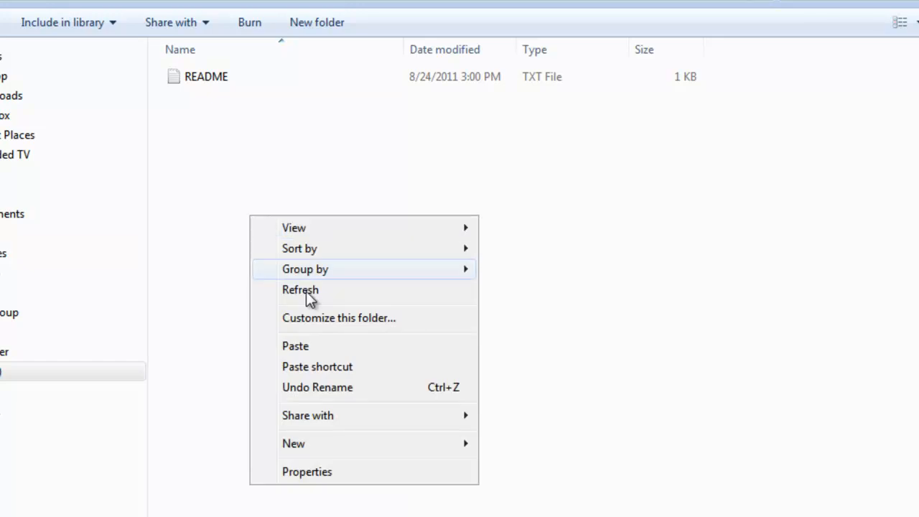
click(308, 346)
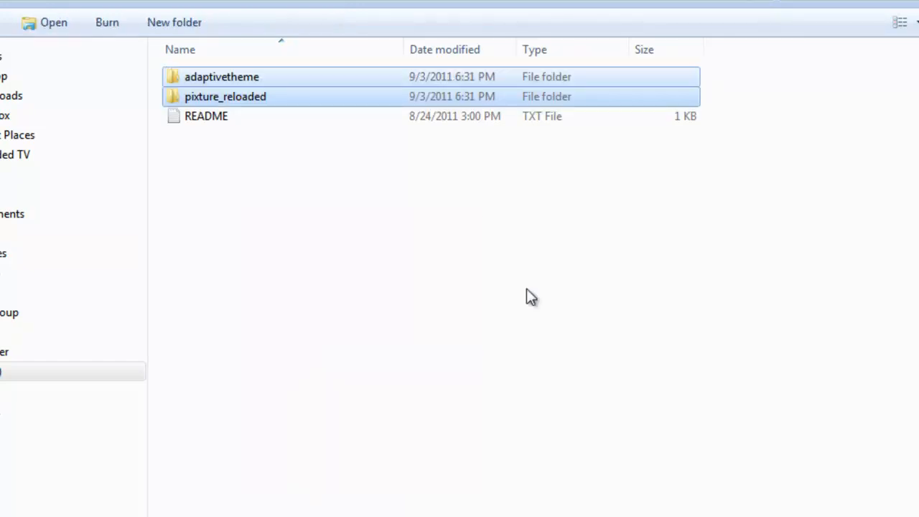
Put away both folder windows, return to the browser and reload the Appearance page to list the added themes.
click(913, 3)
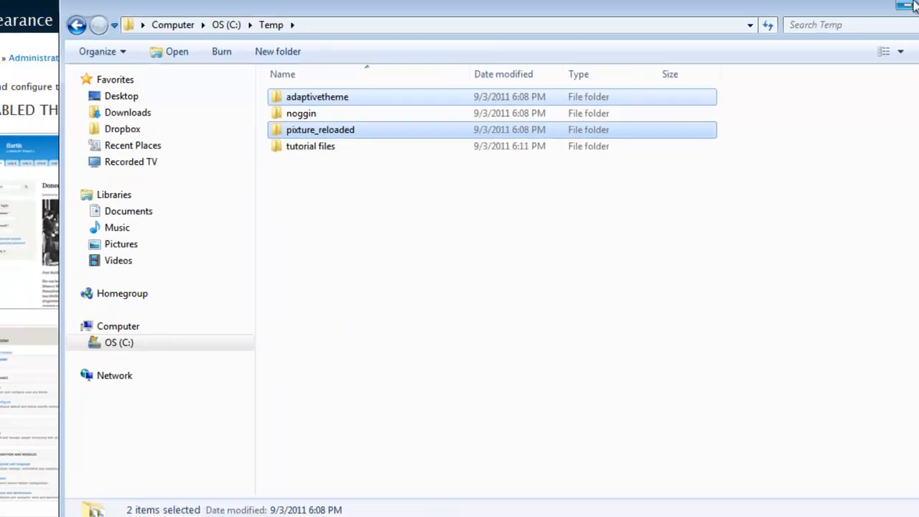
click(915, 3)
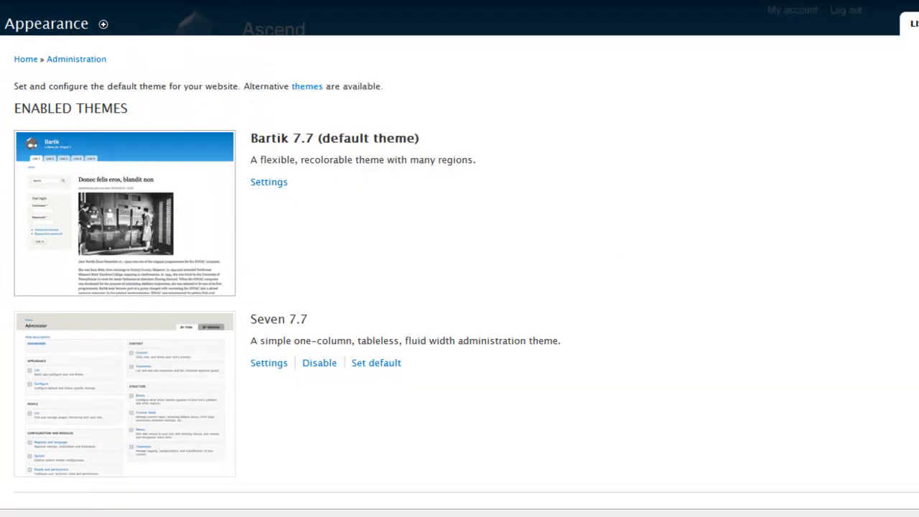
key(F5)
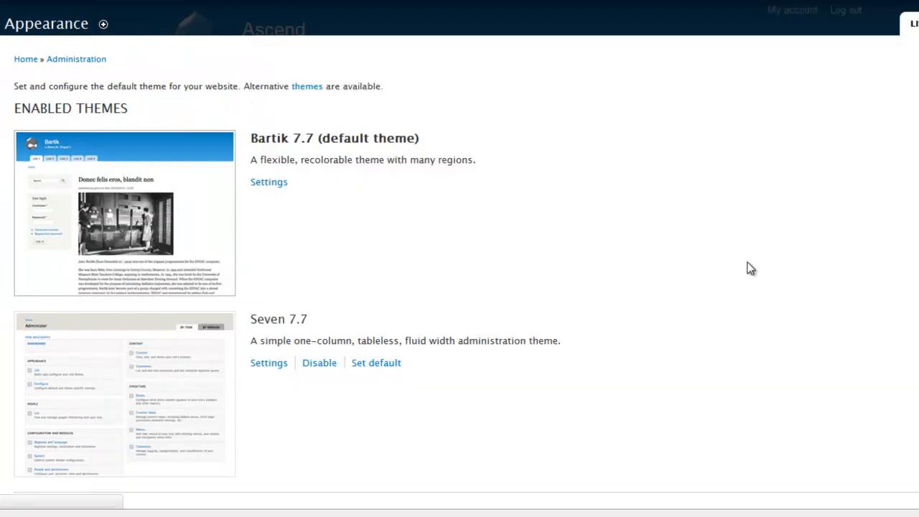
scroll(747, 262, down, 5)
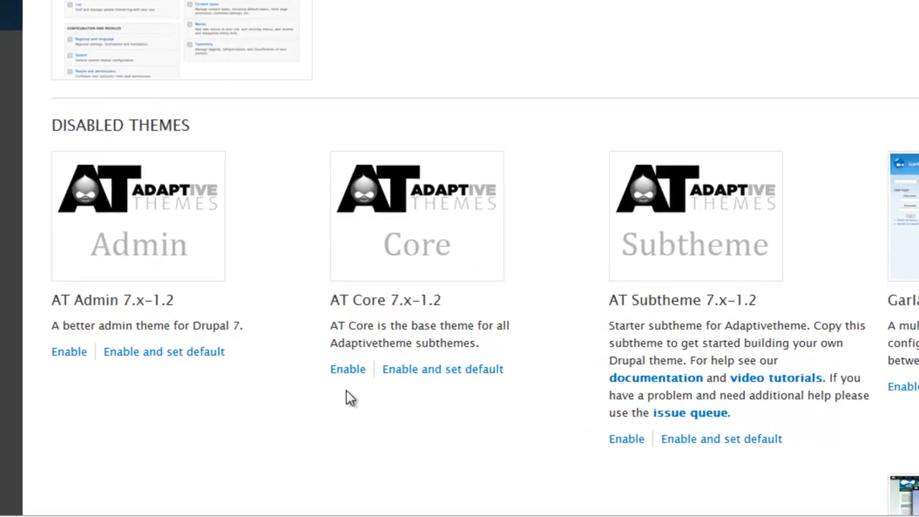
Enable the AT Core 7.x-1.2 base theme from the disabled themes.
drag(339, 301, 327, 317)
click(333, 306)
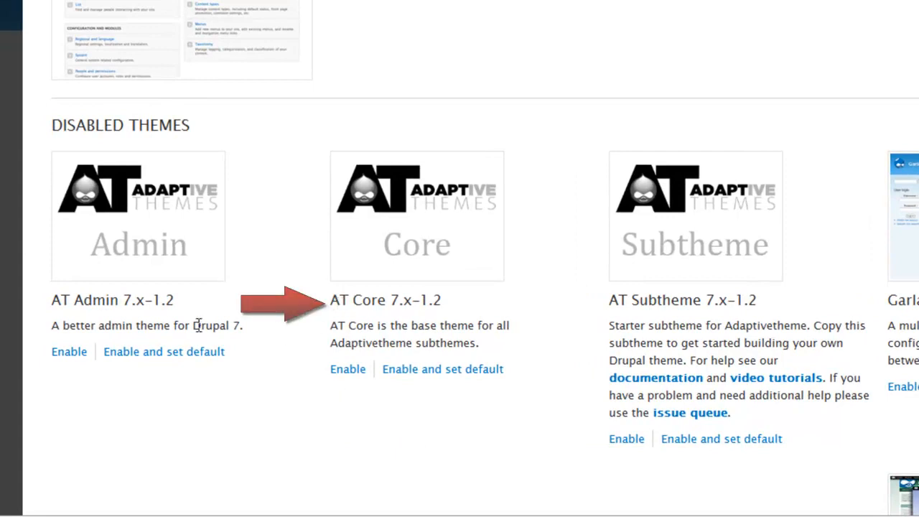
scroll(632, 305, down, 2)
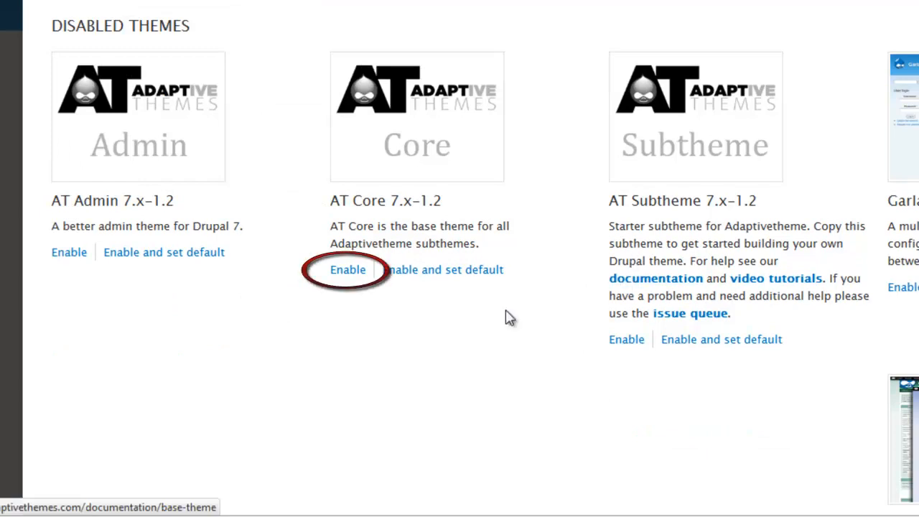
click(343, 273)
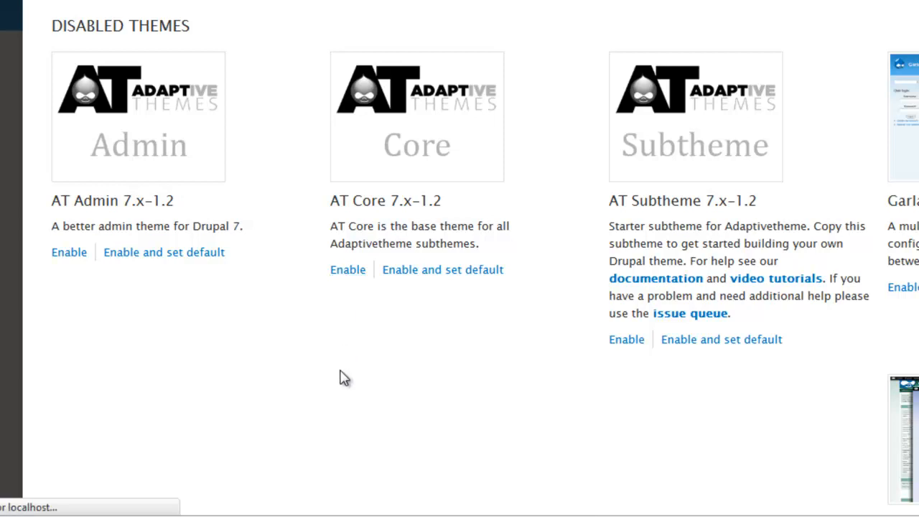
Enable the Pixture Reloaded 7.x-1.2 theme and set it as the default theme.
scroll(636, 313, down, 3)
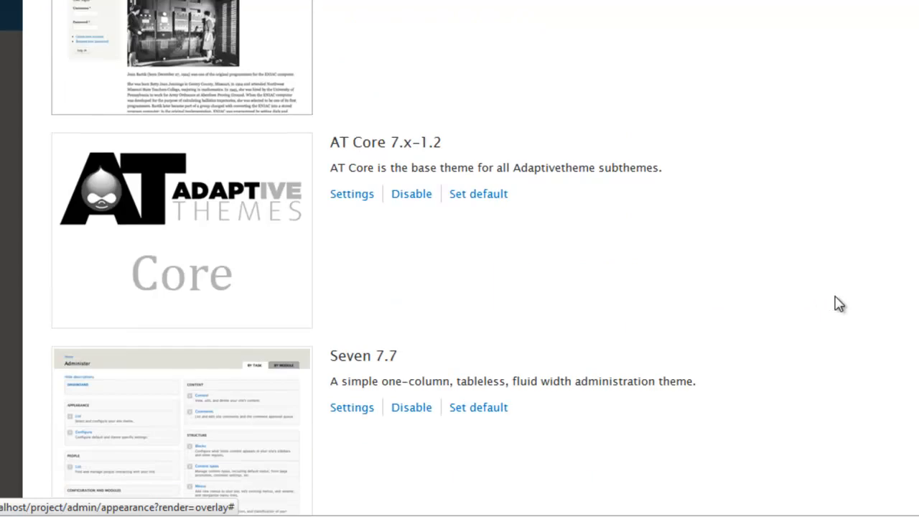
scroll(853, 297, down, 7)
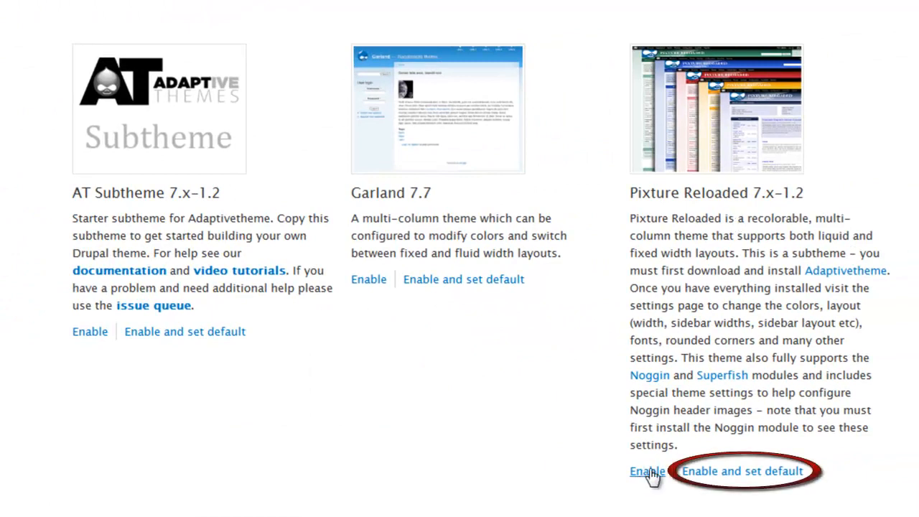
click(700, 470)
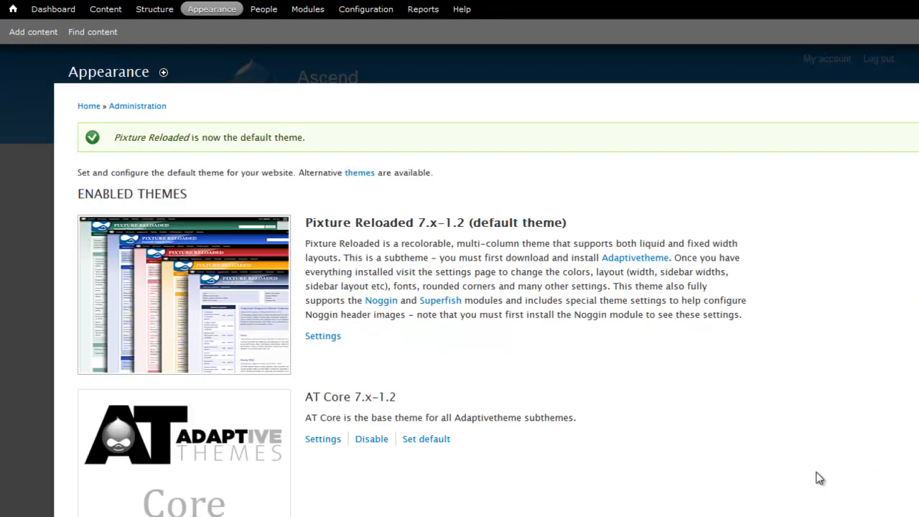
View the site's home page to examine how it looks with the new theme.
click(13, 16)
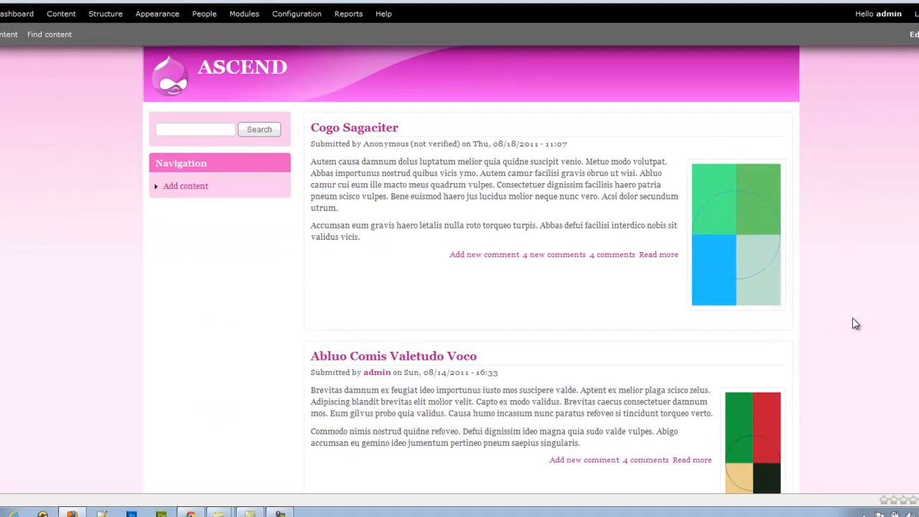
scroll(833, 328, down, 2)
scroll(834, 328, up, 2)
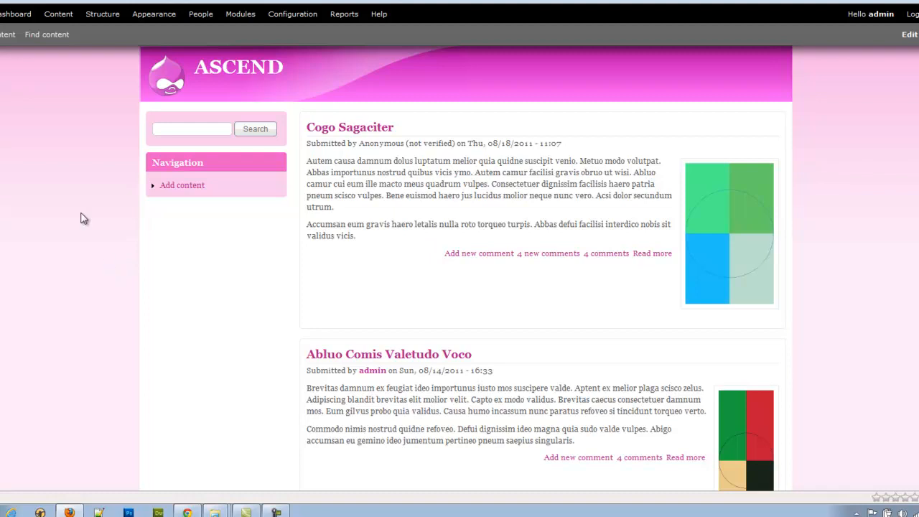
Open the Pixture Reloaded theme's settings and examine the page width and first sidebar width options, keeping the page width at 1020px.
click(161, 19)
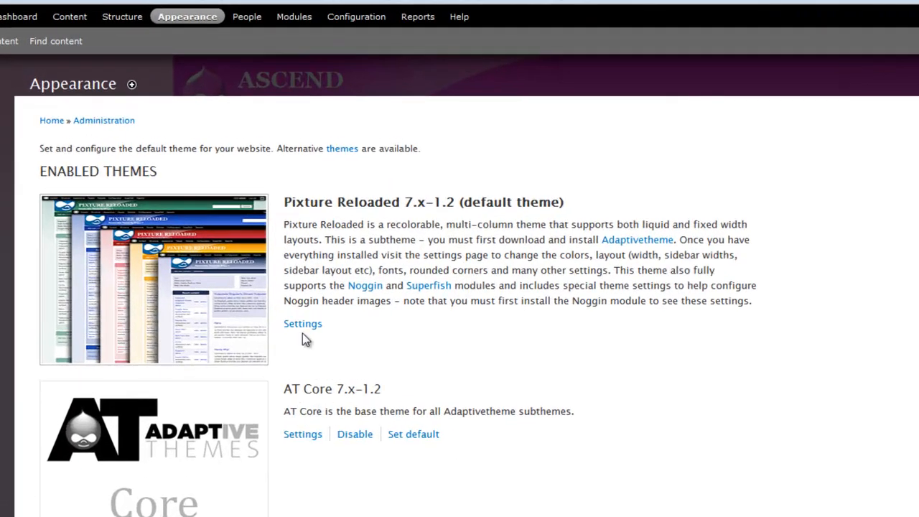
click(341, 366)
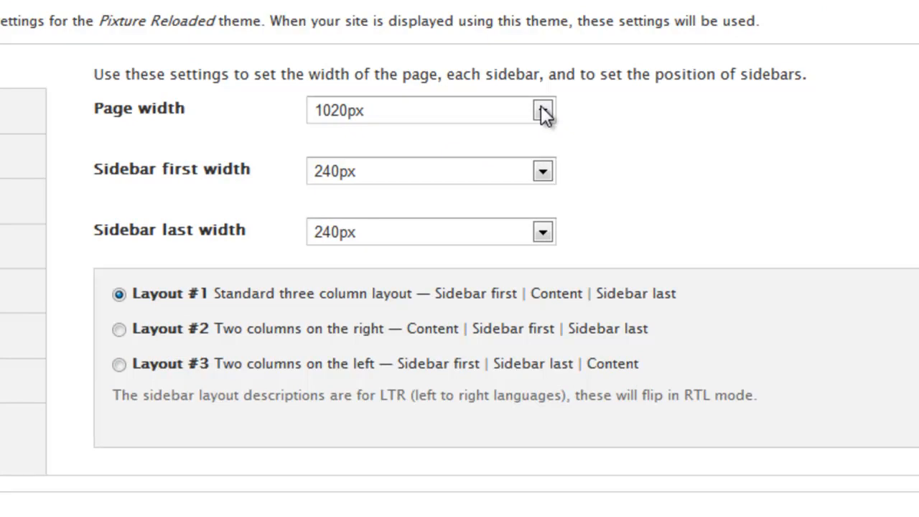
click(543, 111)
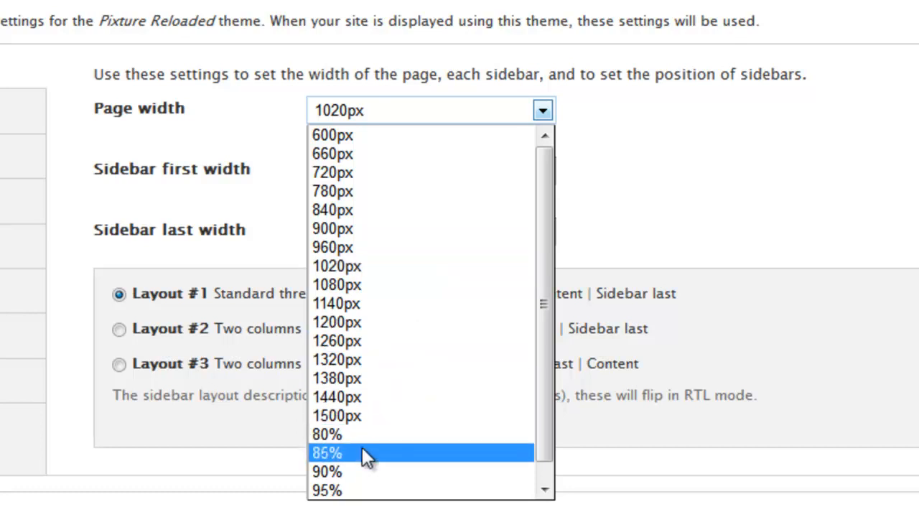
drag(548, 370, 537, 341)
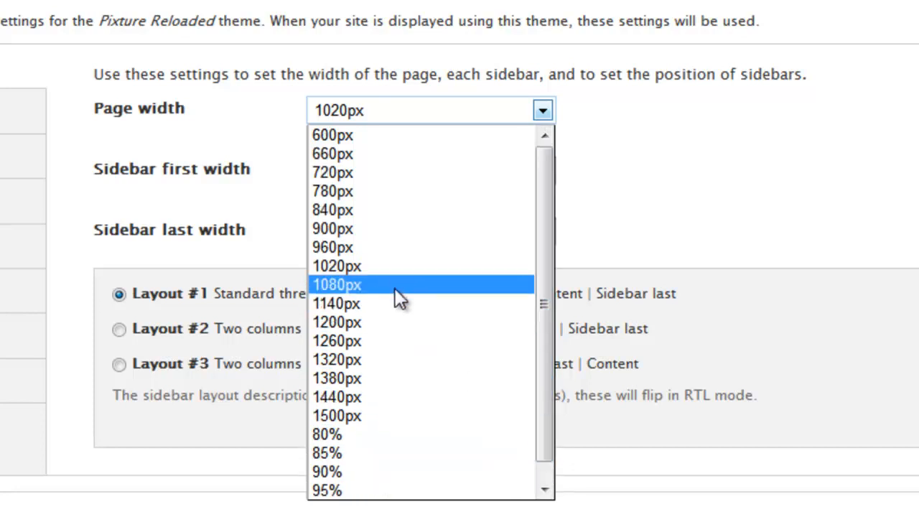
click(390, 266)
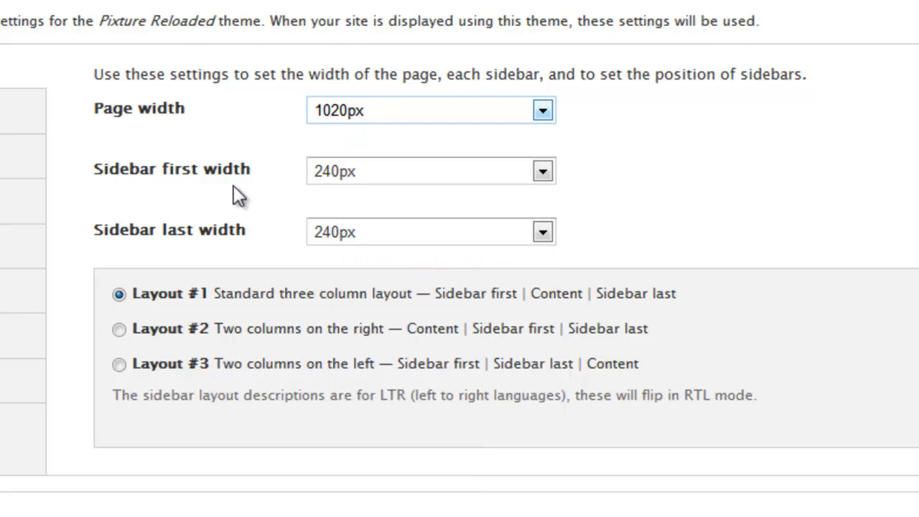
click(543, 171)
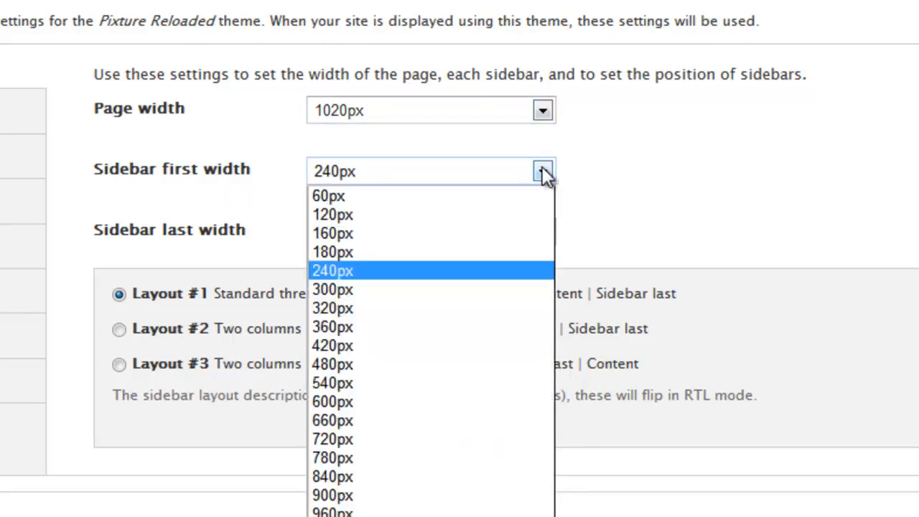
click(544, 173)
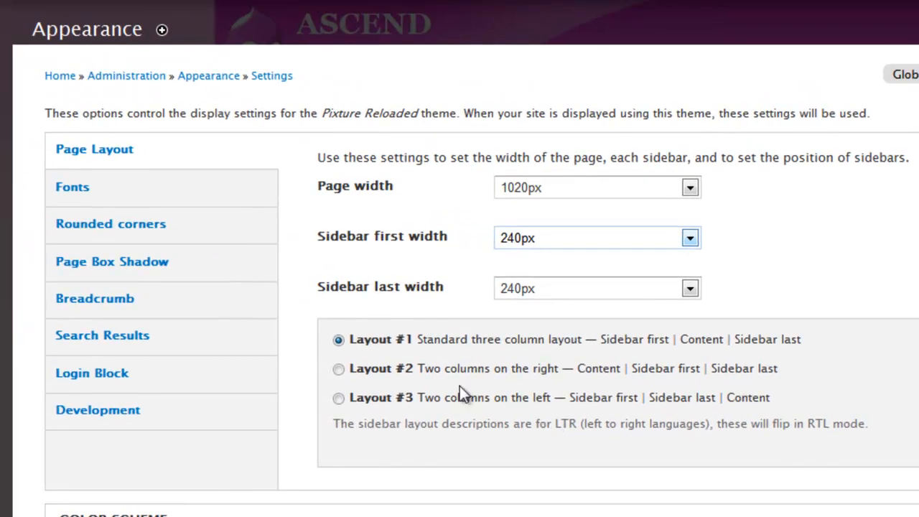
In the Fonts settings, set both Font family and Headings Font family to the Garamond, Perpetua, Nimbus Roman No9 L option.
click(82, 202)
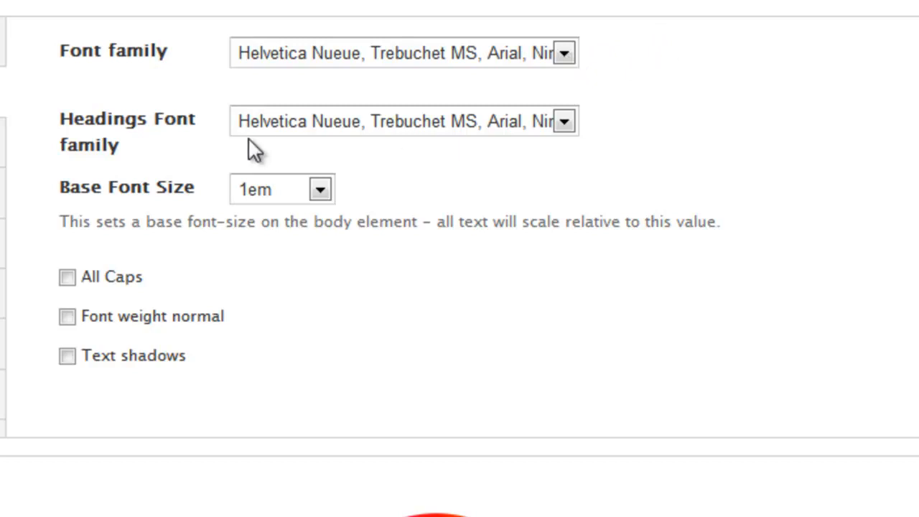
click(564, 54)
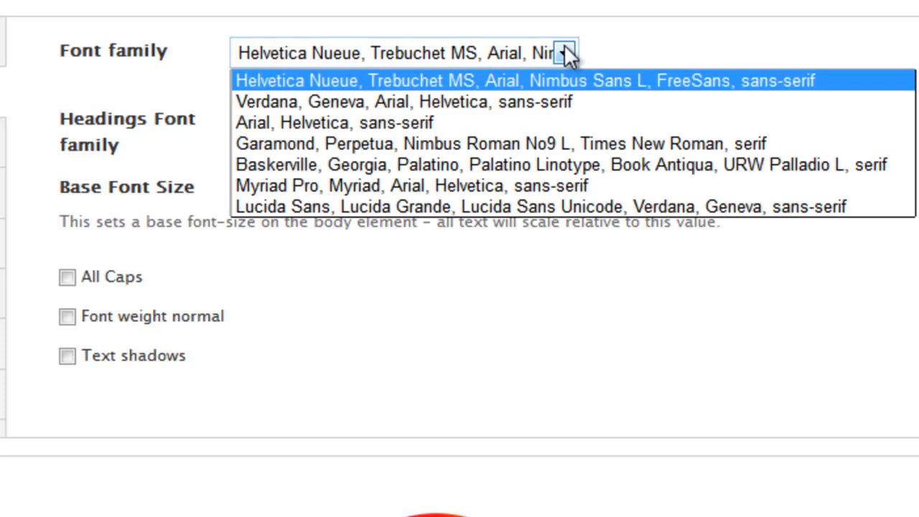
click(541, 159)
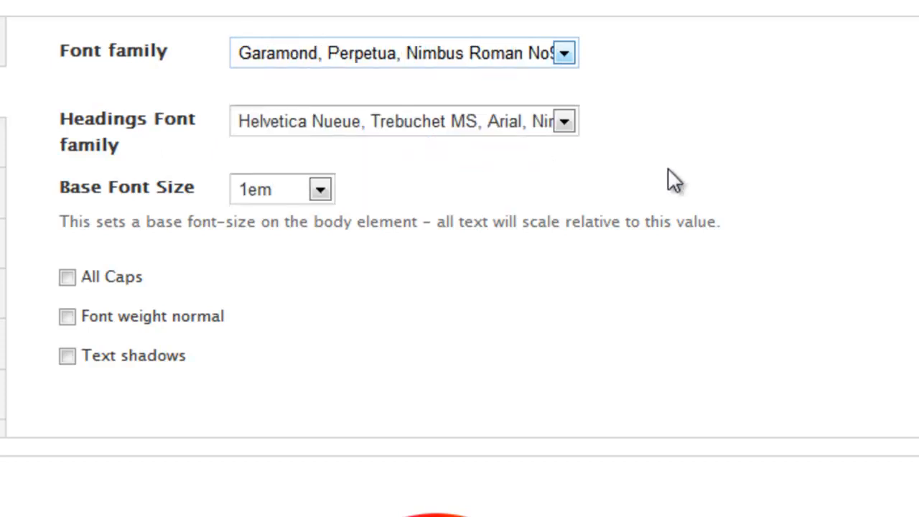
click(567, 121)
click(531, 212)
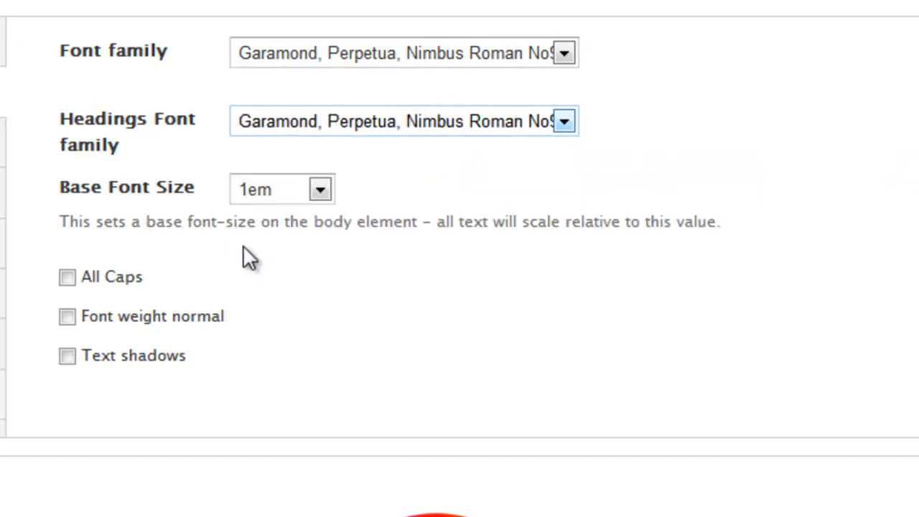
Keep the Base Font Size at 1em and try the All Caps and Text shadows options, leaving both off.
click(328, 191)
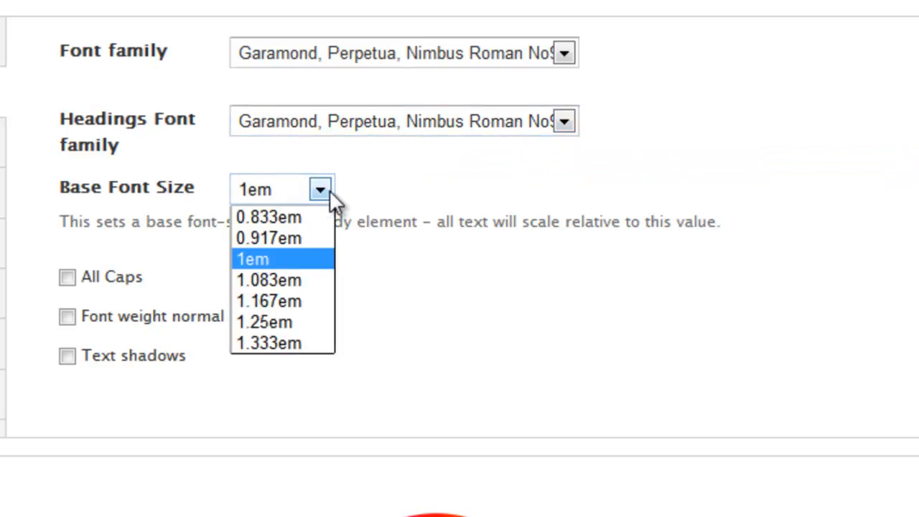
click(303, 255)
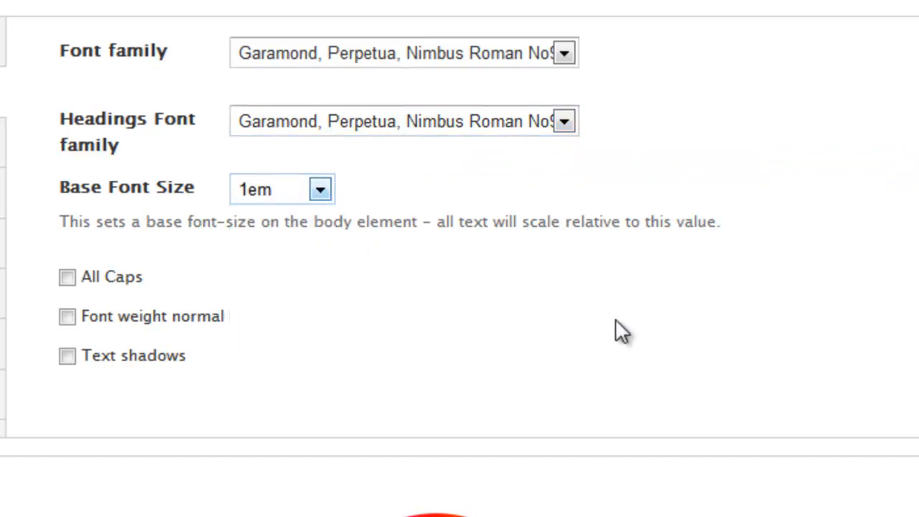
click(67, 278)
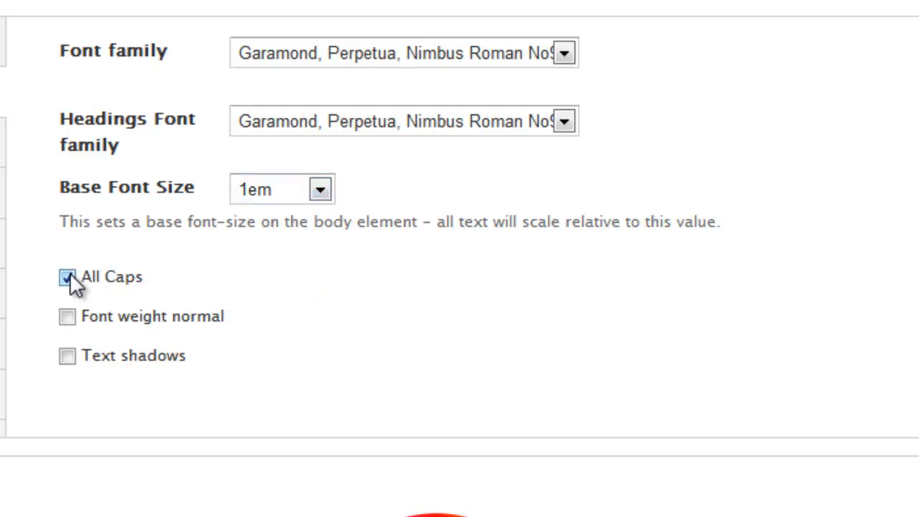
click(67, 277)
click(67, 356)
click(67, 355)
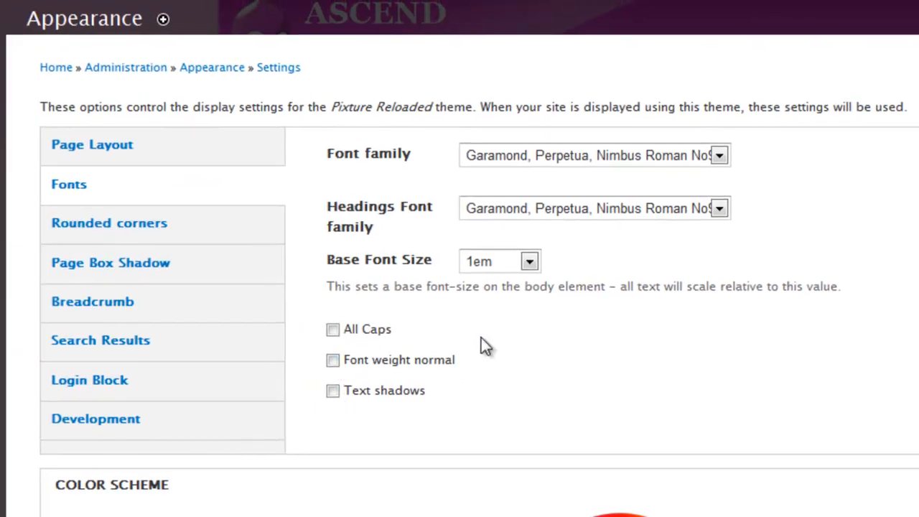
Examine the Corner radius options in the Rounded corners settings, keeping the radius at 4px.
click(128, 231)
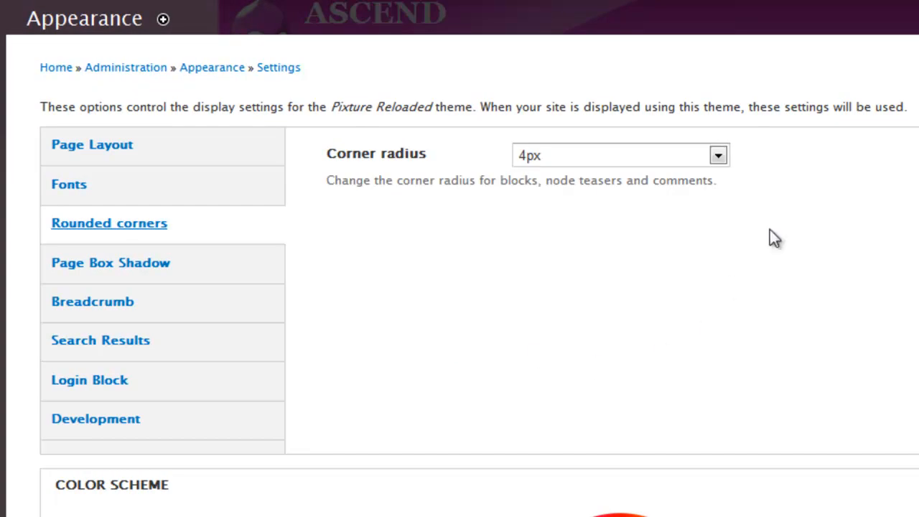
click(718, 156)
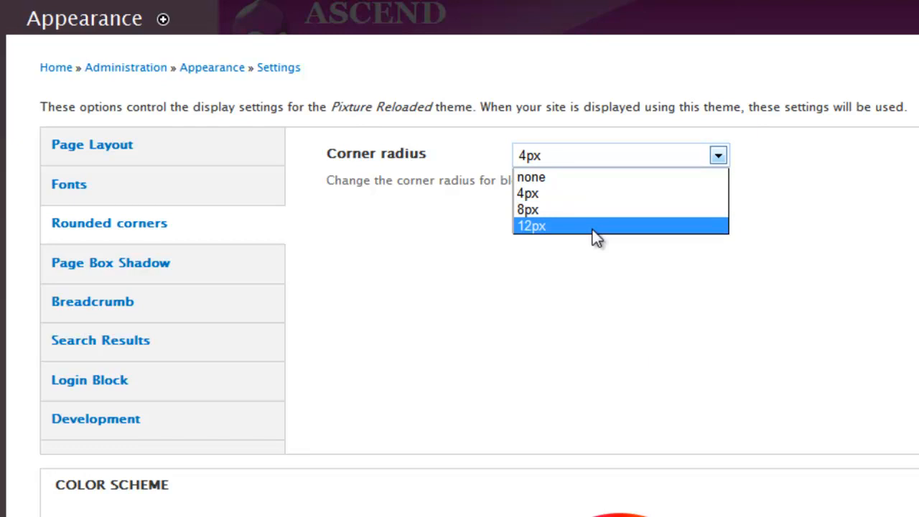
click(342, 242)
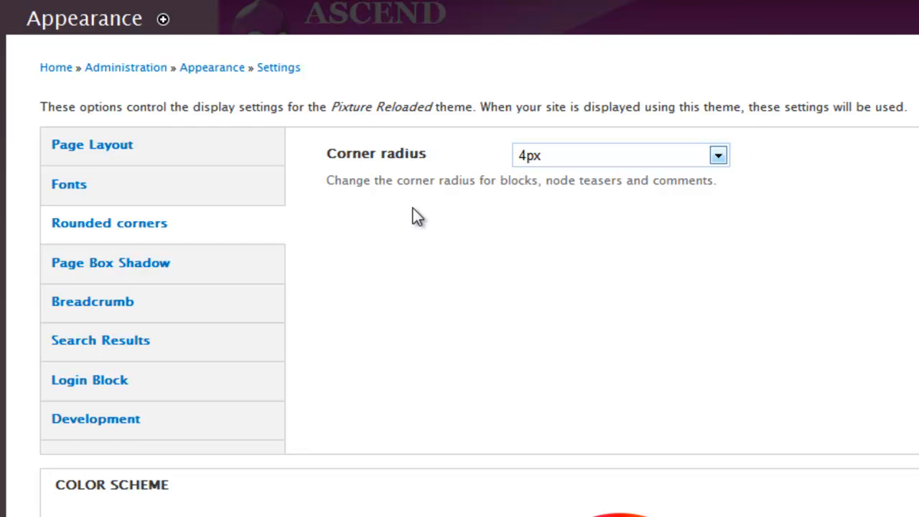
Examine the Page Box Shadow and Breadcrumb settings, keeping Display breadcrumb set to Yes.
click(72, 277)
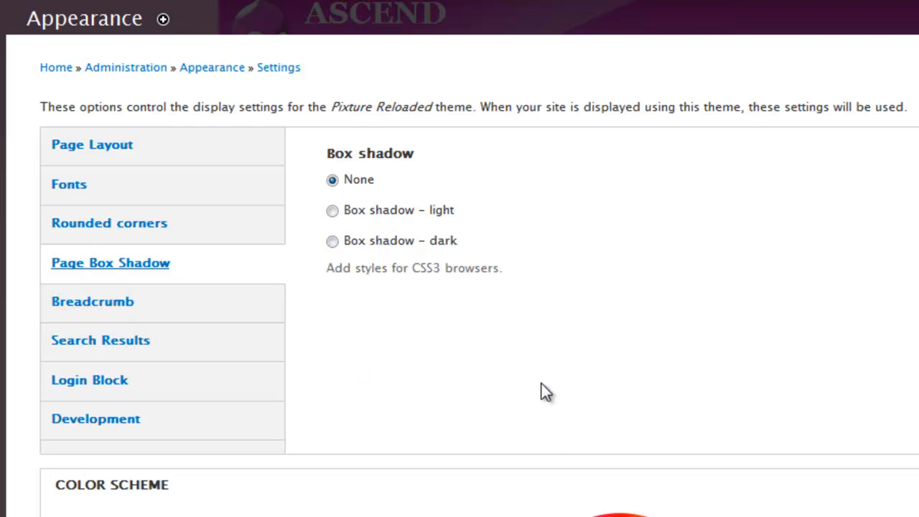
click(78, 305)
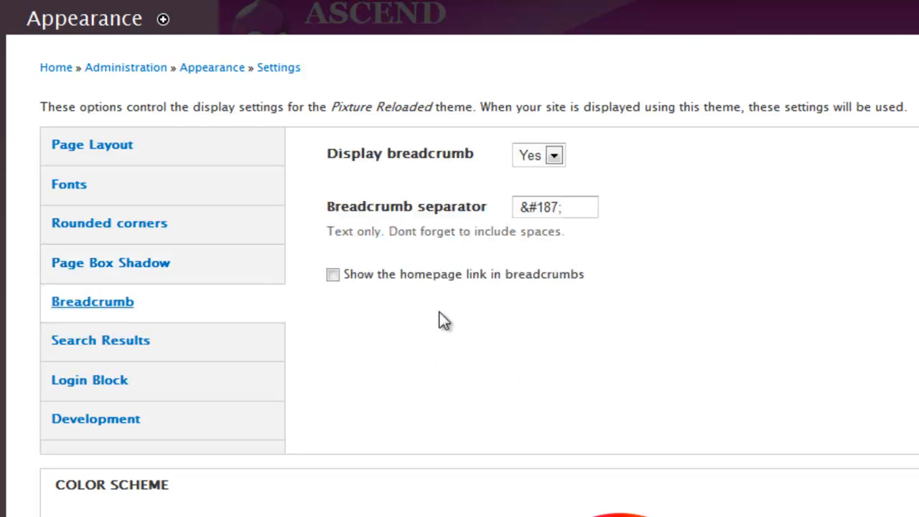
click(556, 156)
click(668, 159)
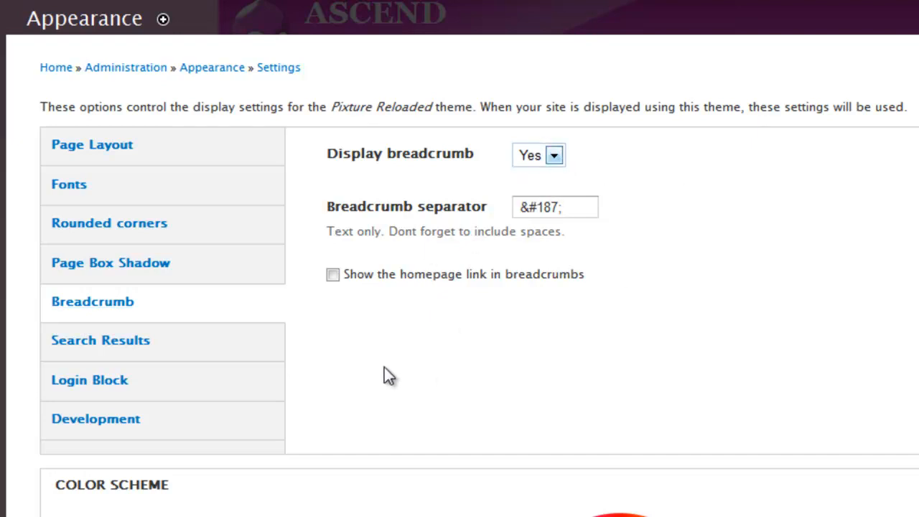
Examine the theme's Search Results, Login Block and Development settings.
click(148, 345)
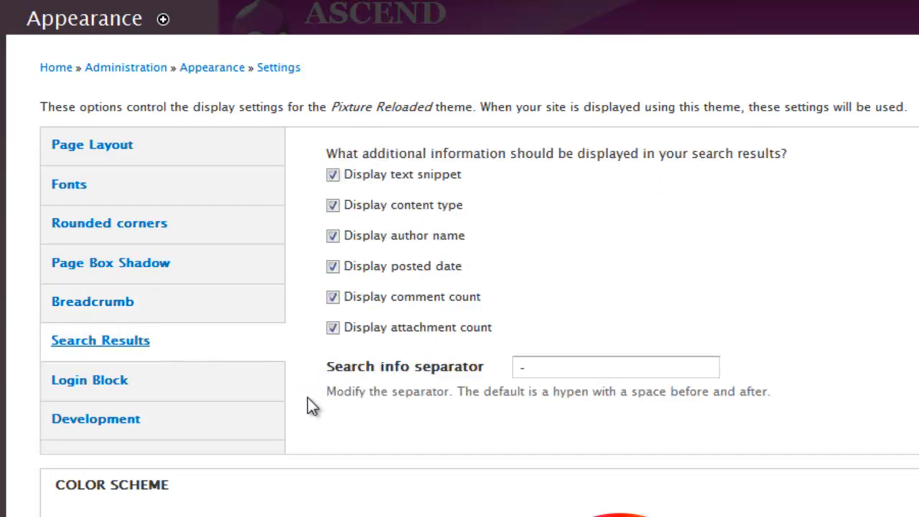
click(121, 382)
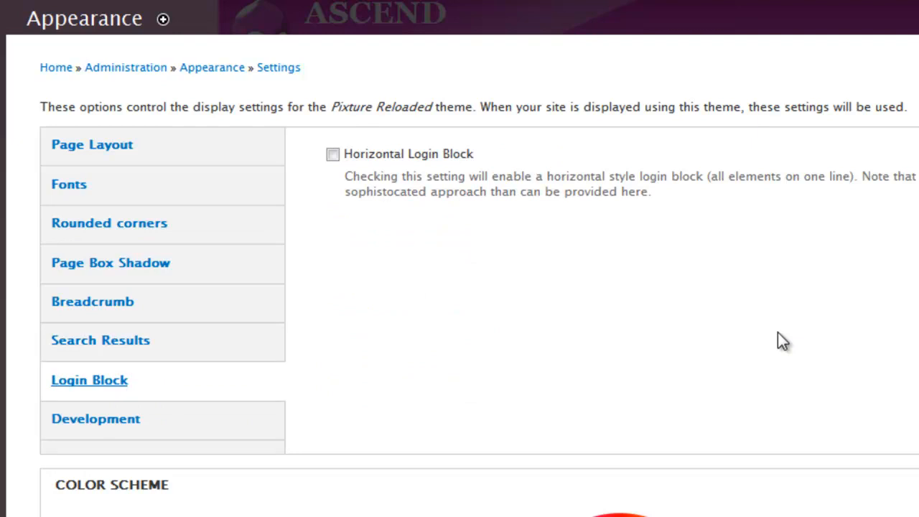
click(101, 424)
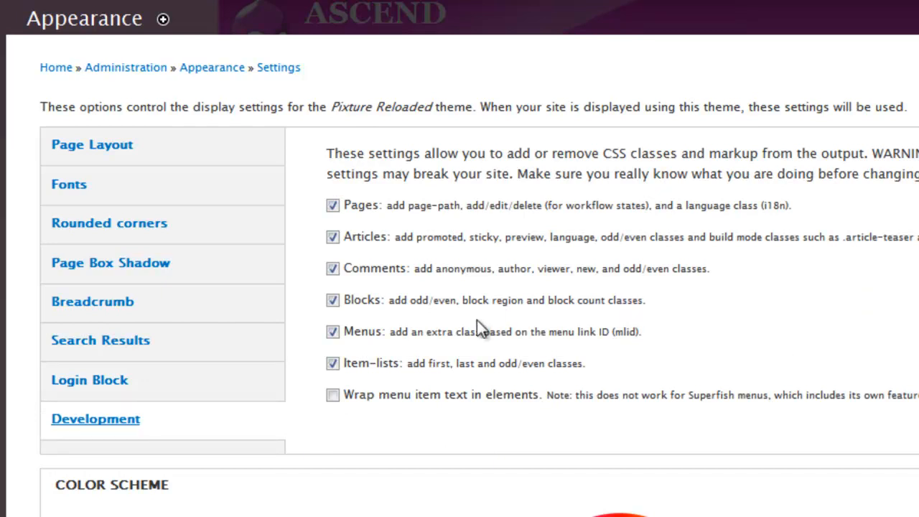
Change the theme's color set to Red Carpet in the Color Scheme settings.
scroll(477, 320, down, 3)
scroll(476, 320, down, 3)
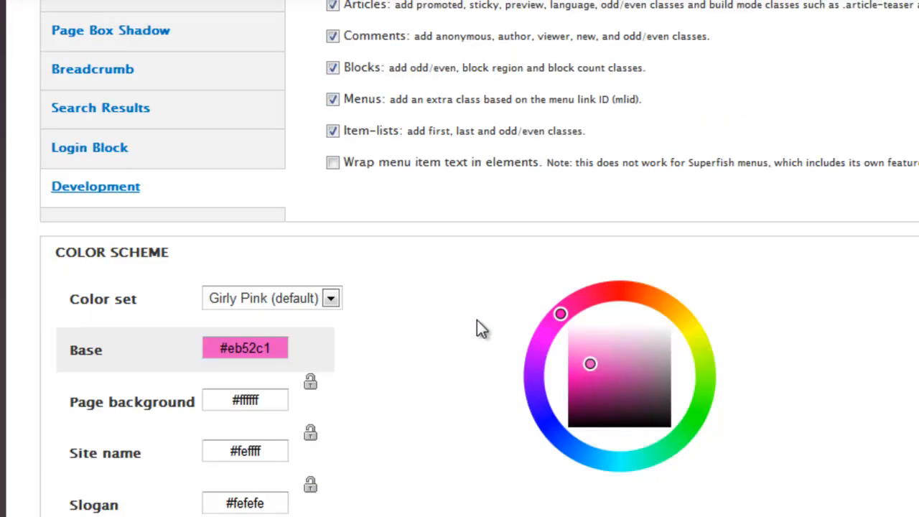
scroll(476, 320, down, 1)
scroll(477, 321, down, 1)
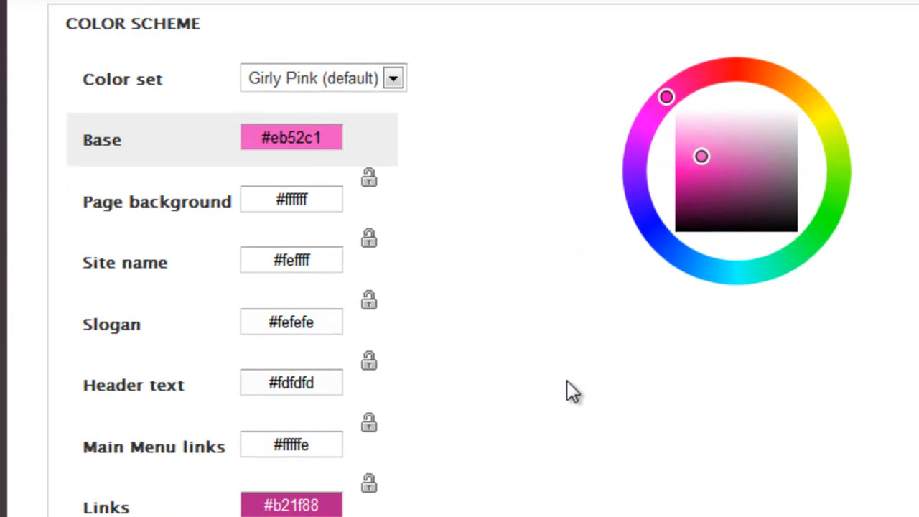
click(394, 80)
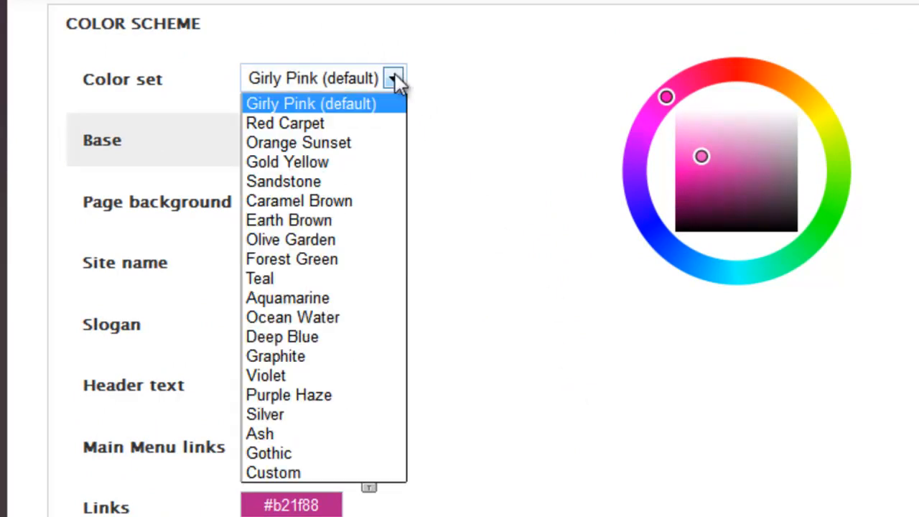
click(362, 128)
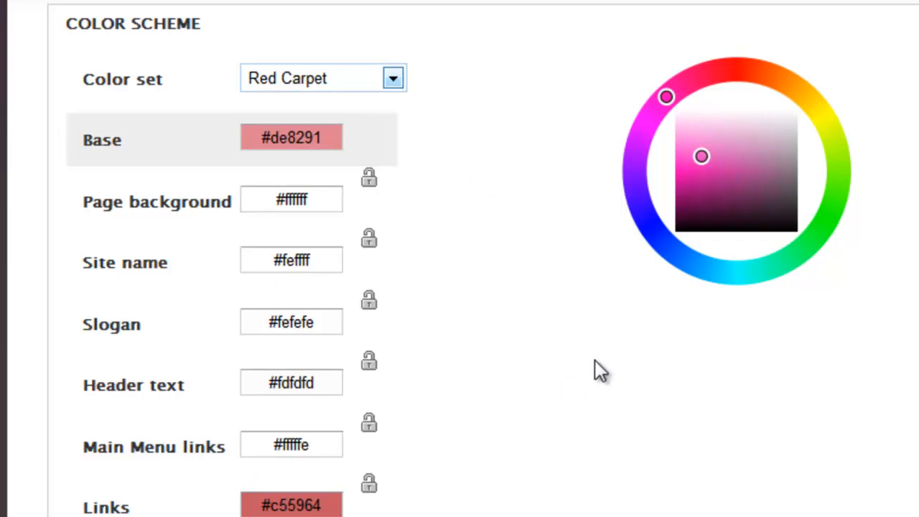
Try several custom Base colors from the color wheel, including blue, purple and green, ending on a darker green shade.
click(335, 144)
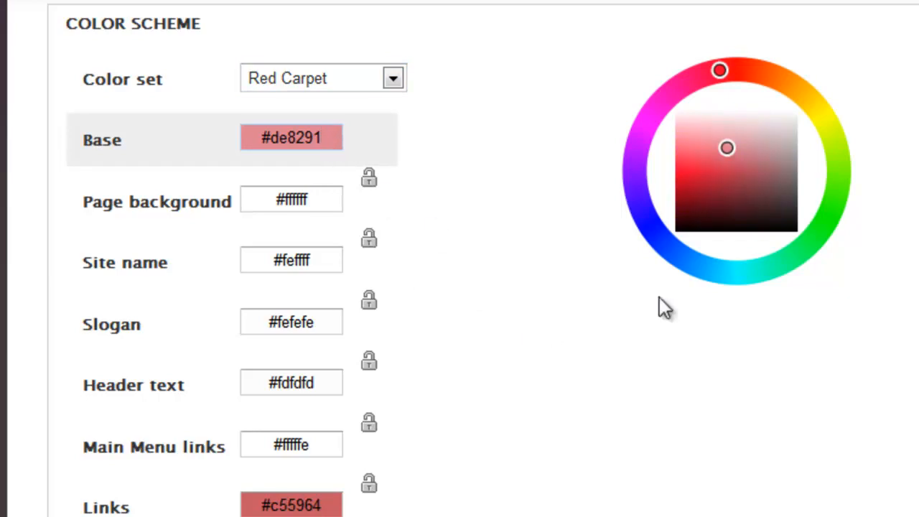
click(671, 247)
click(724, 273)
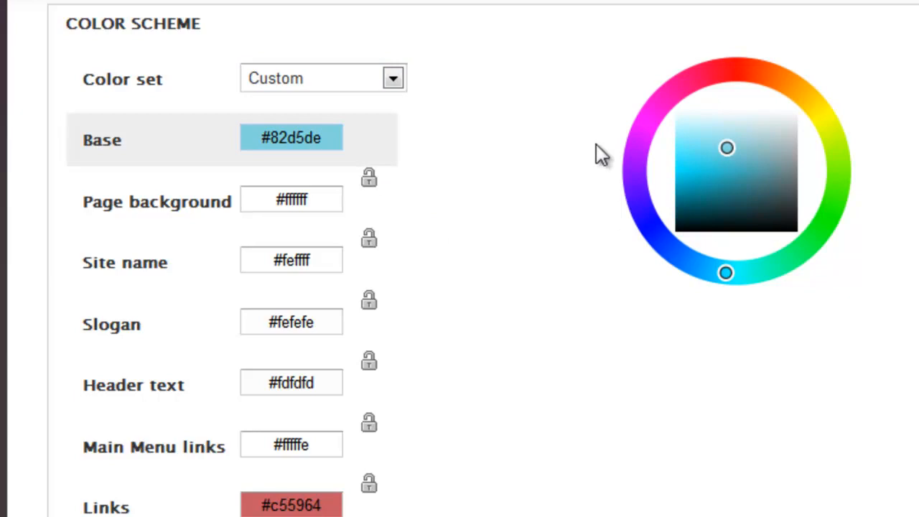
click(663, 99)
click(636, 151)
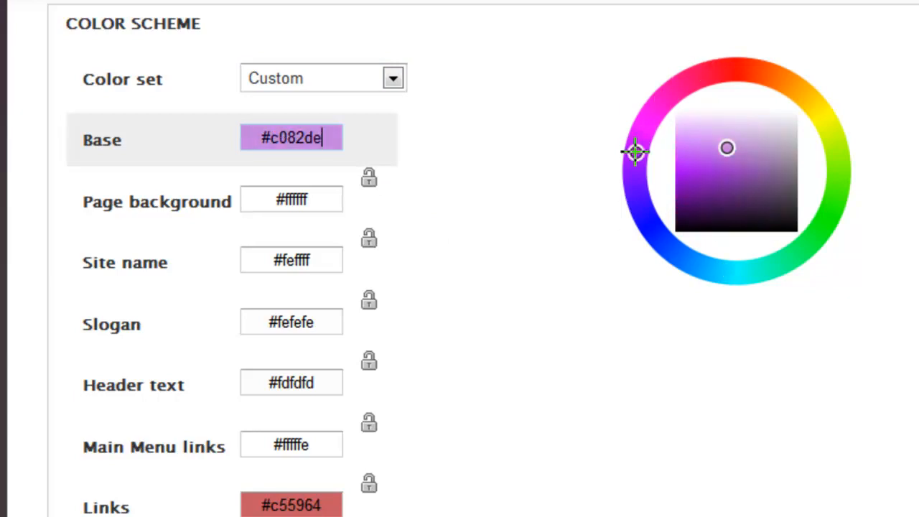
click(659, 235)
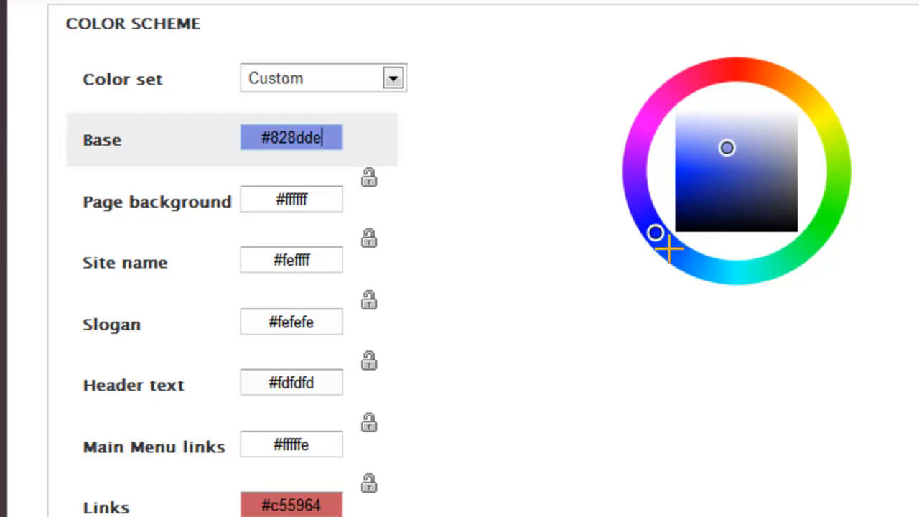
click(678, 256)
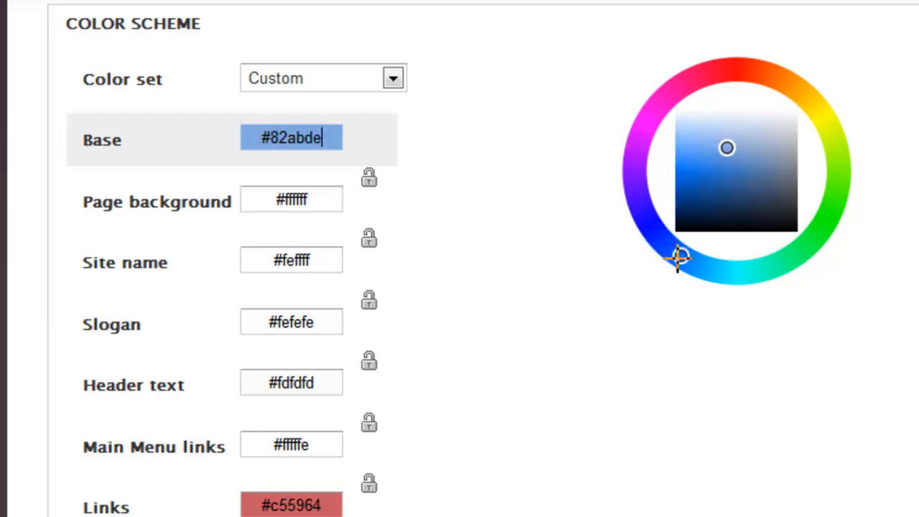
click(818, 232)
click(837, 171)
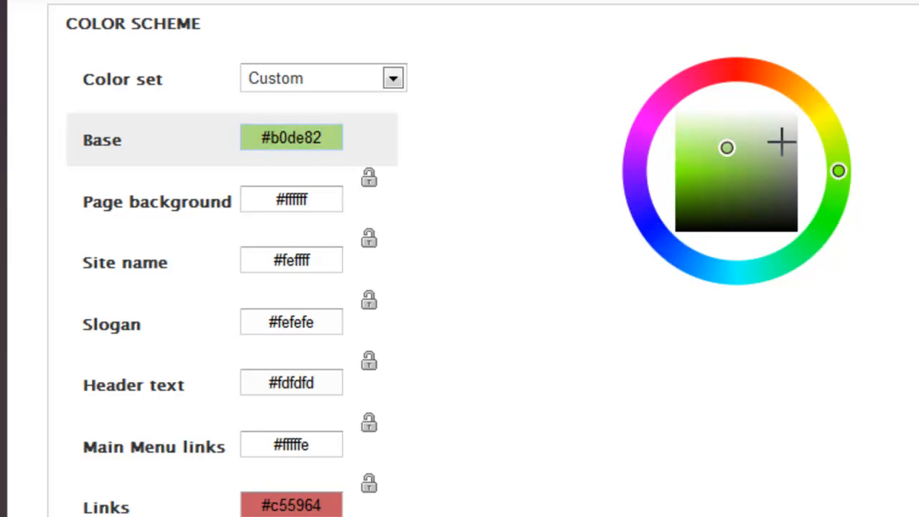
click(846, 194)
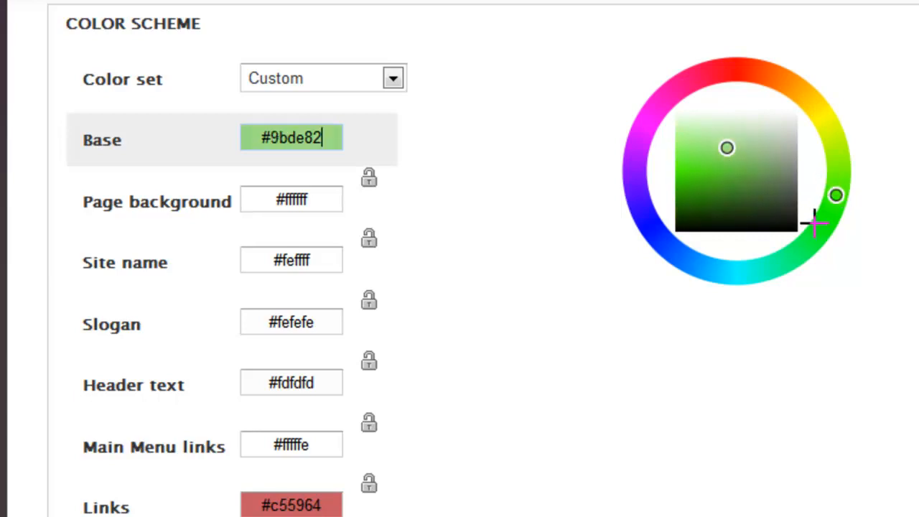
click(818, 234)
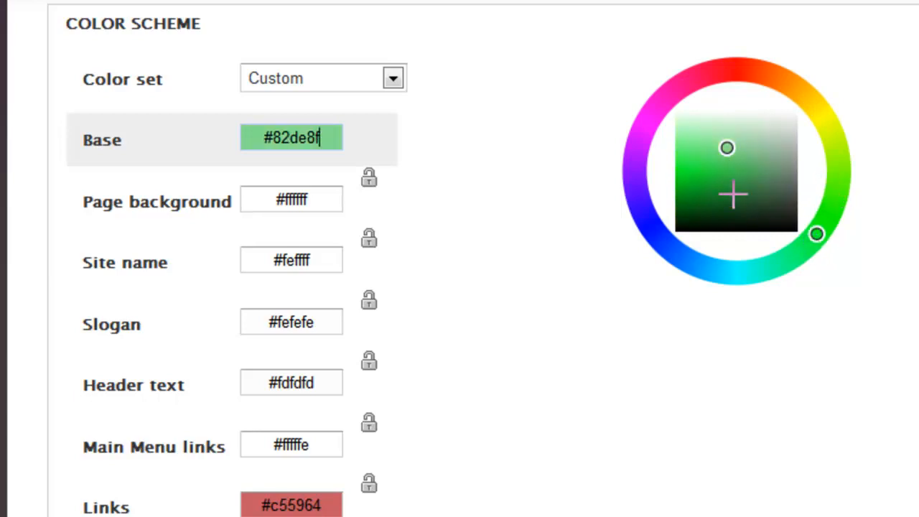
mouse_move(732, 178)
mouse_down()
mouse_move(711, 203)
mouse_move(713, 223)
mouse_move(742, 198)
mouse_up()
Set the color set to Deep Blue and examine the resulting scheme in the theme preview.
click(387, 81)
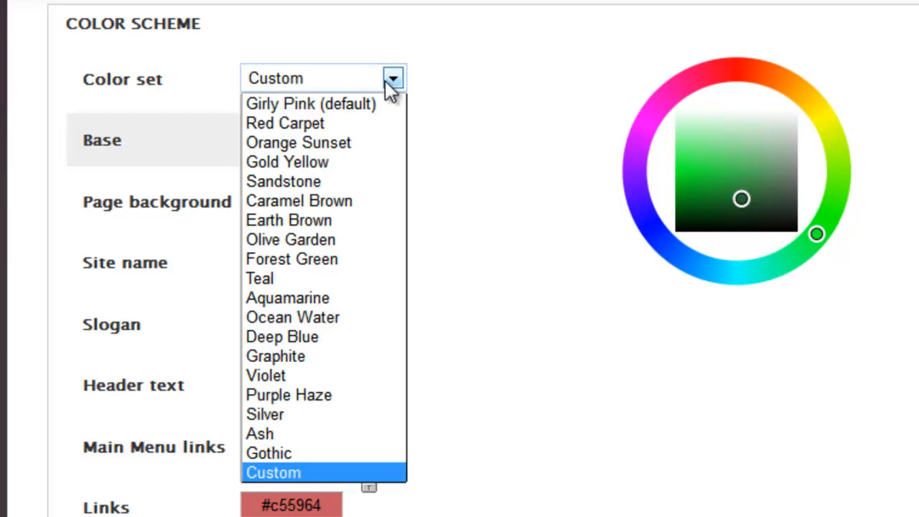
click(296, 337)
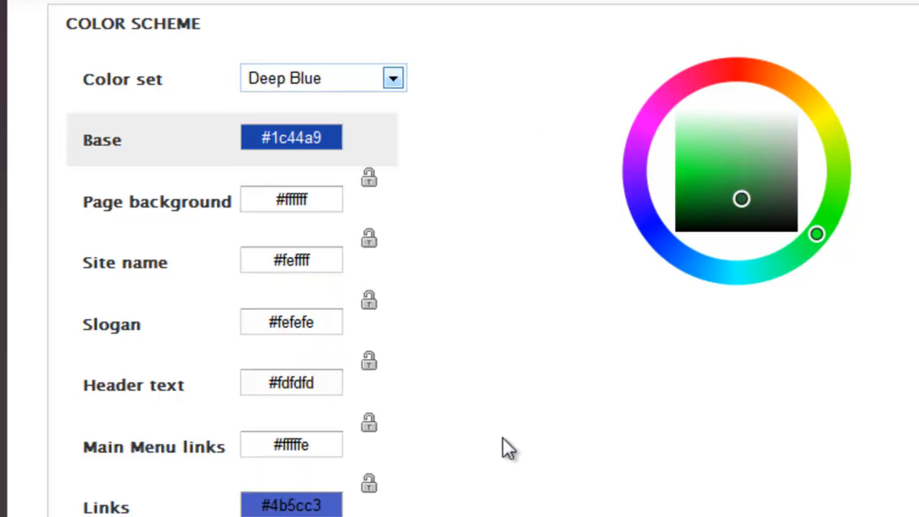
click(395, 77)
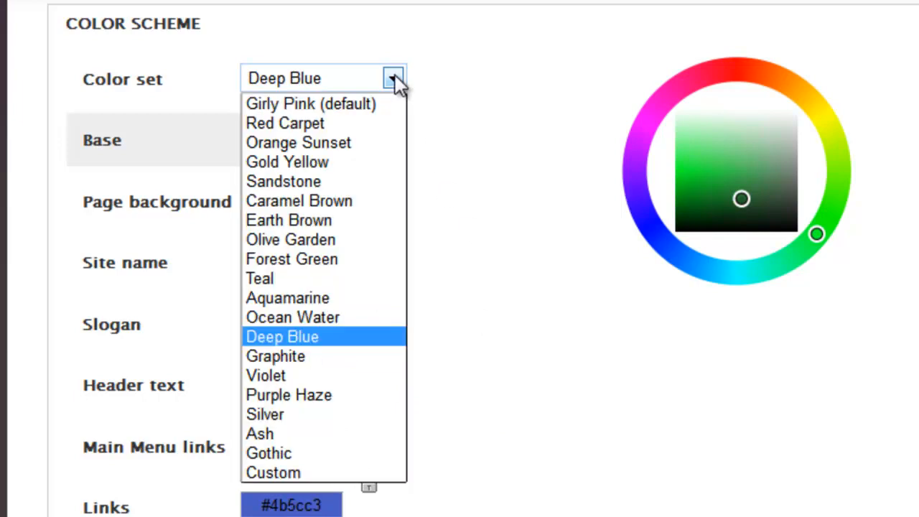
click(560, 374)
scroll(604, 505, down, 8)
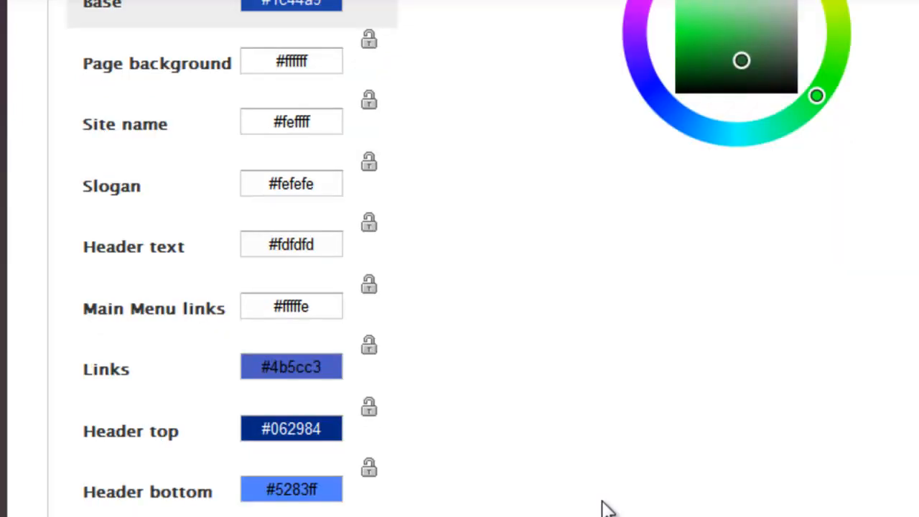
scroll(490, 395, down, 4)
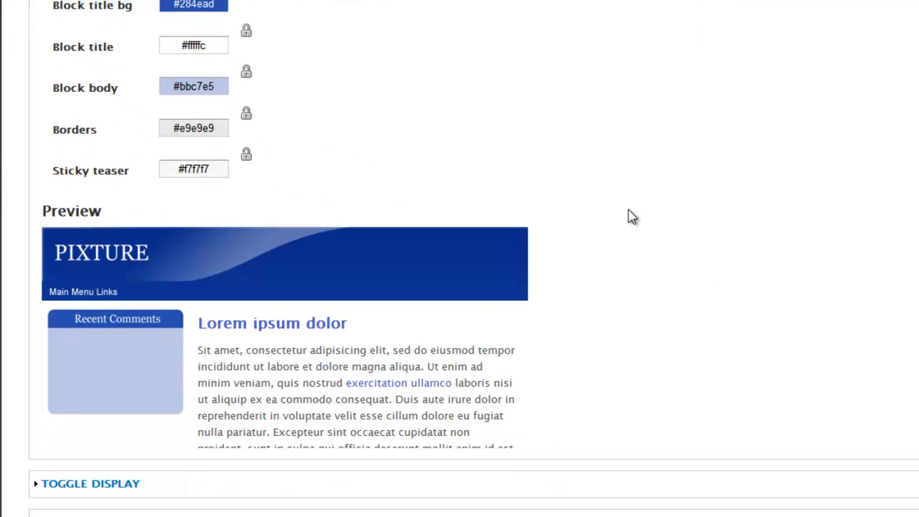
Examine the page elements under Toggle Display and the default logo option under Logo Image Settings, collapsing each section after viewing.
scroll(638, 217, down, 4)
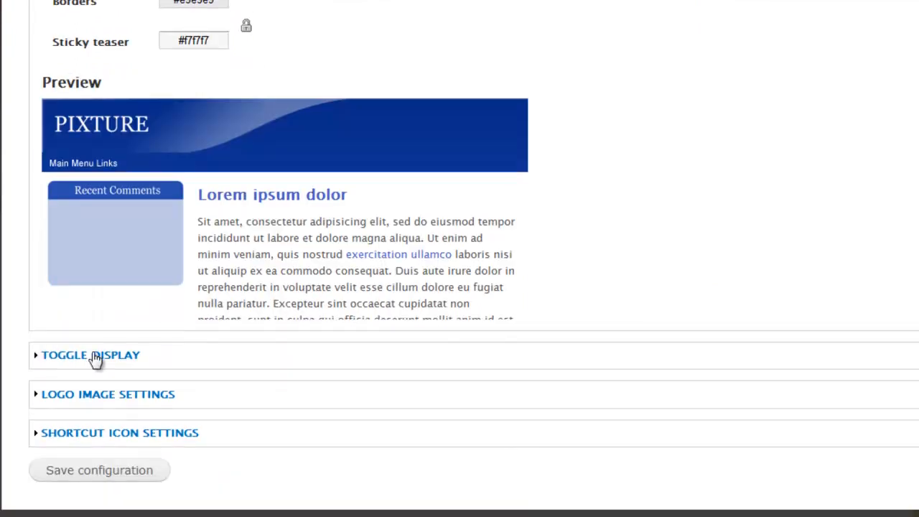
click(65, 354)
scroll(288, 356, down, 3)
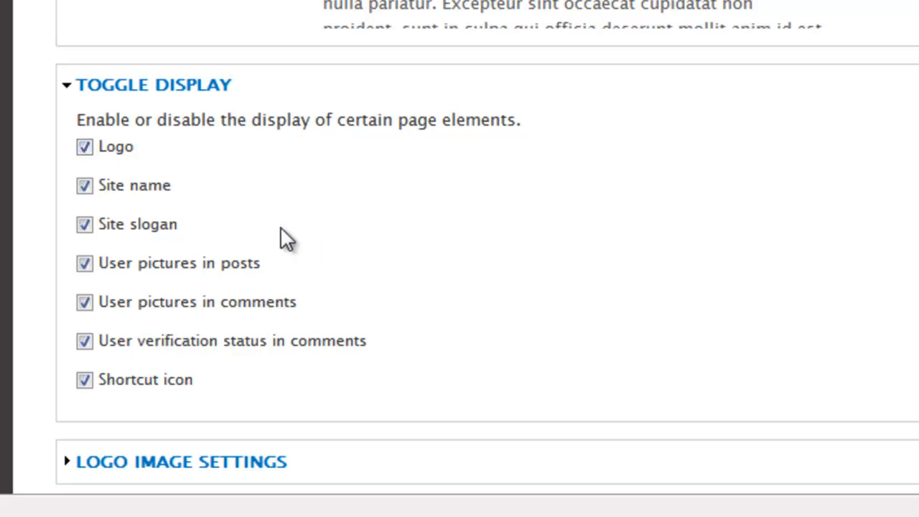
click(129, 87)
click(245, 283)
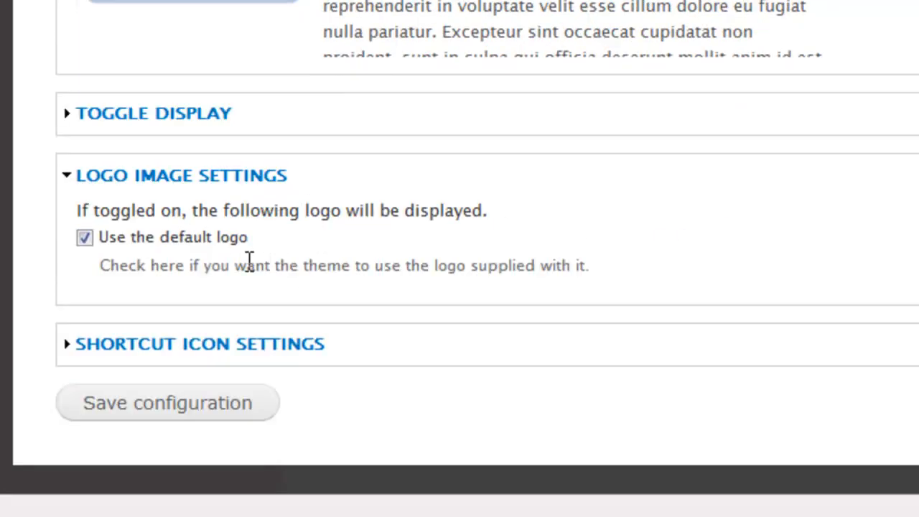
click(261, 180)
In Shortcut Icon Settings, turn off the default shortcut icon and view the custom icon path and upload fields.
click(253, 344)
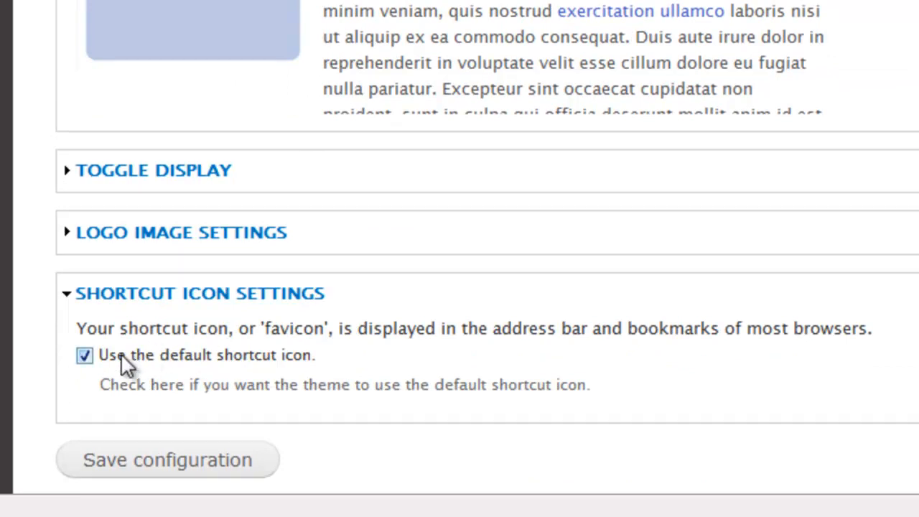
click(84, 357)
scroll(530, 306, down, 4)
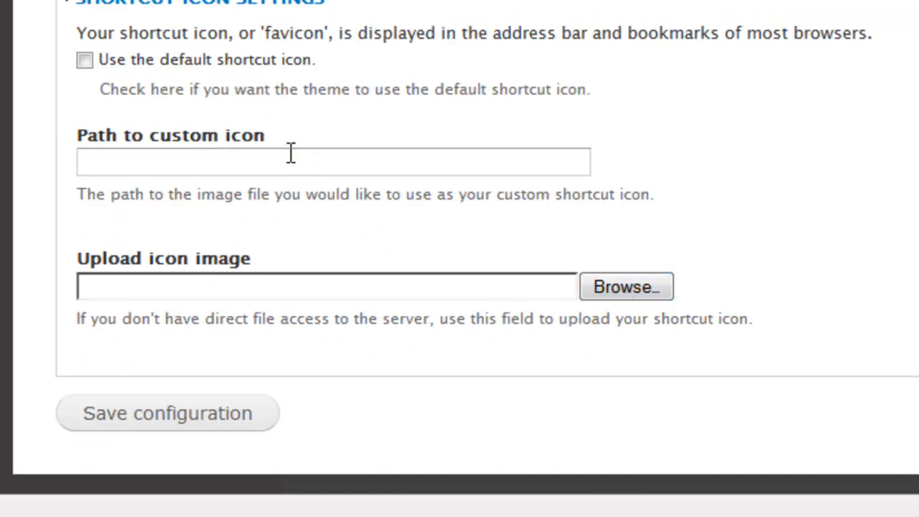
Save the theme configuration and examine the new font on the front page, highlighting the Cogo Sagaciter article title.
click(95, 456)
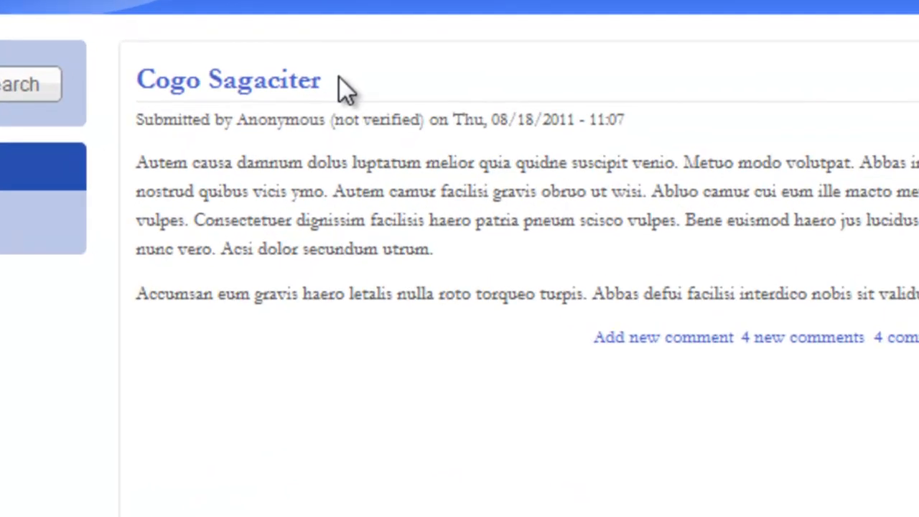
drag(358, 145, 306, 143)
drag(245, 93, 138, 80)
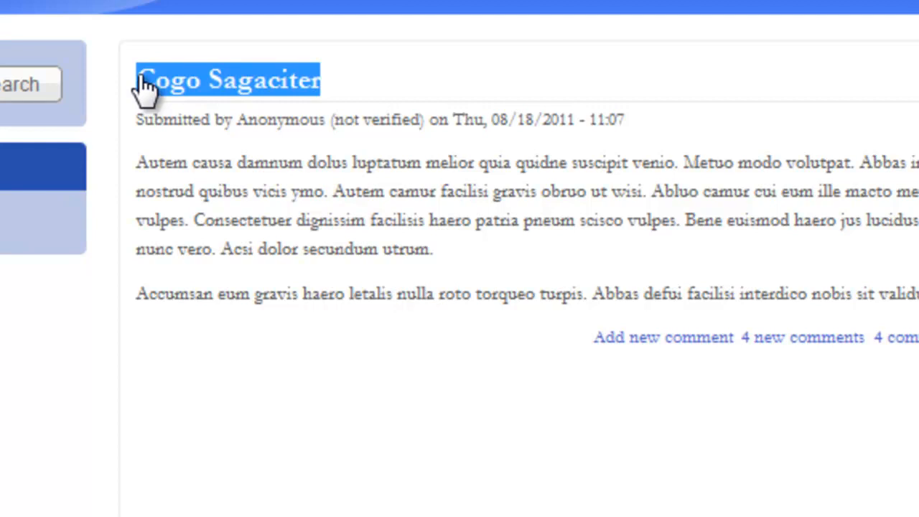
click(158, 418)
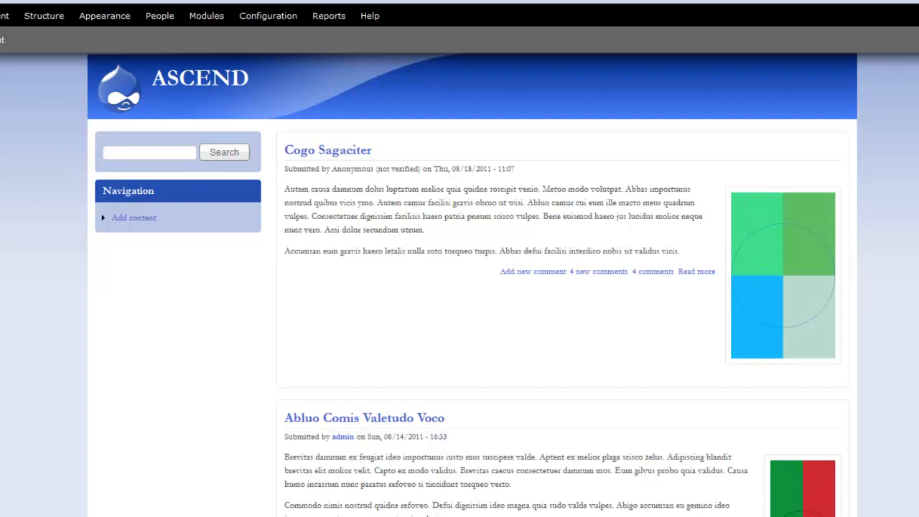
Switch to the file explorer window showing C:\Temp and copy the noggin folder.
key(alt+Tab)
click(300, 321)
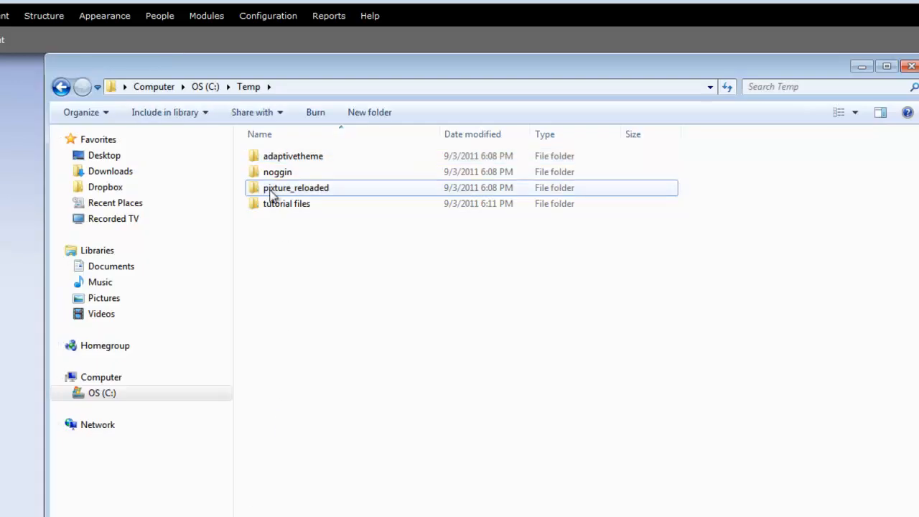
click(276, 172)
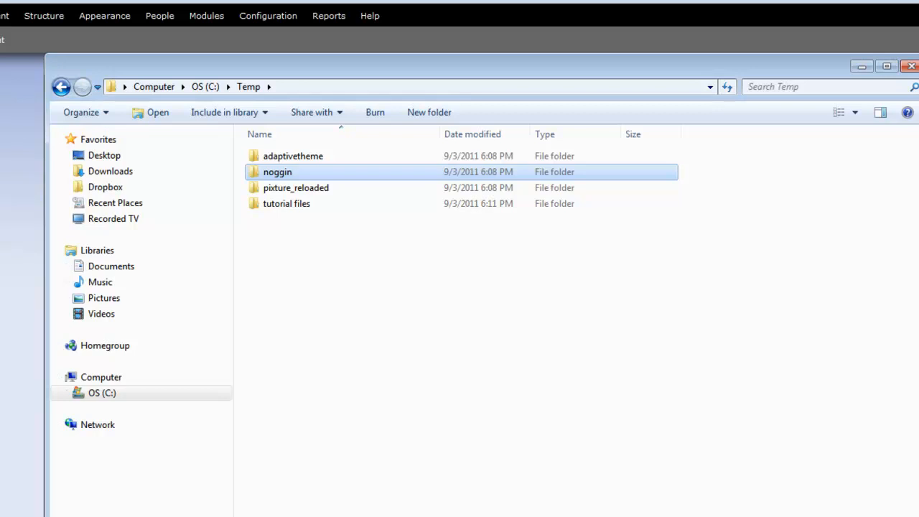
Paste the noggin folder into the site's sites/all/modules folder and minimize the file explorer window.
key(alt+Tab)
key(alt+Tab)
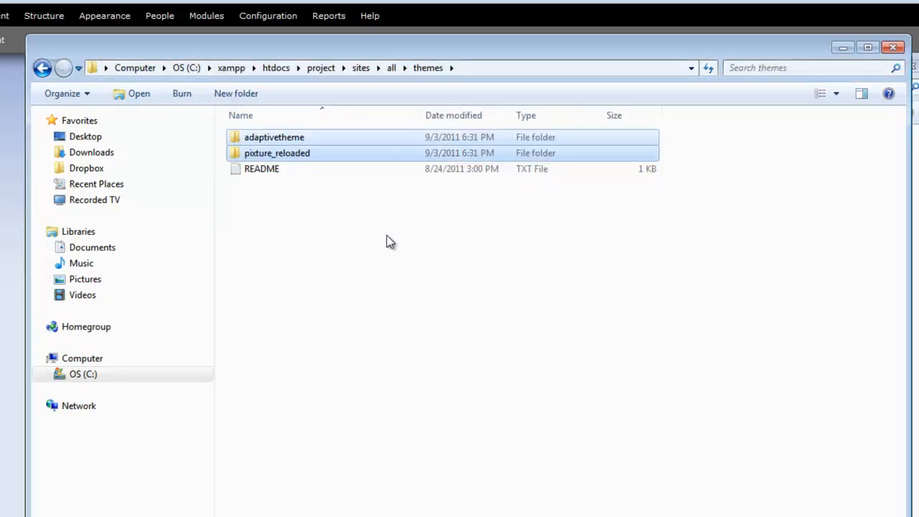
click(41, 68)
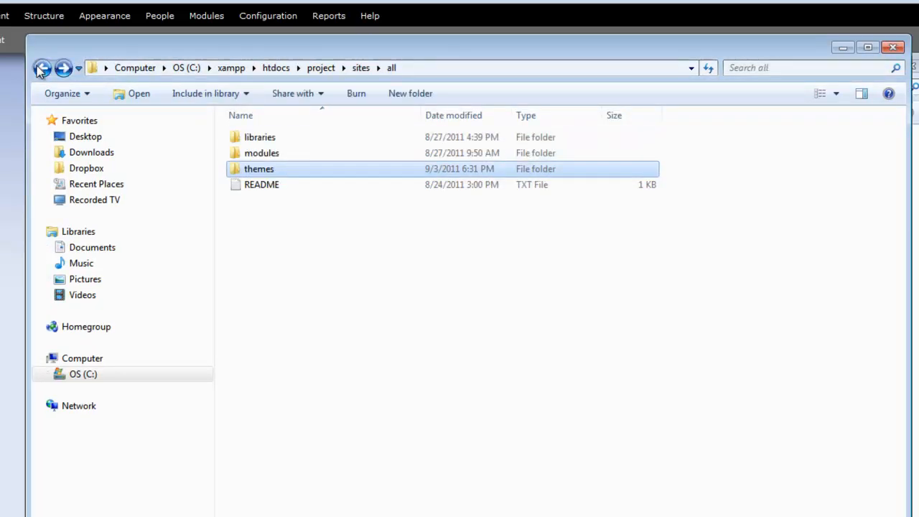
click(251, 158)
double_click(251, 158)
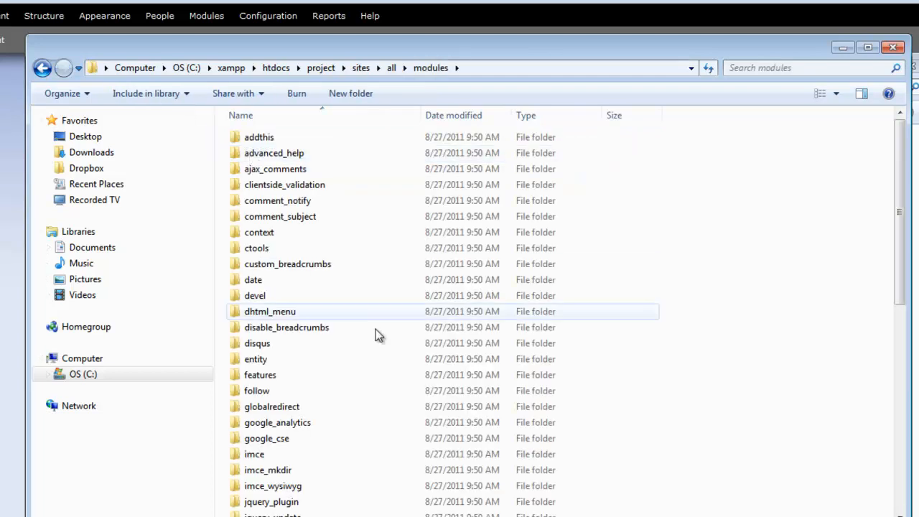
right_click(757, 310)
click(801, 415)
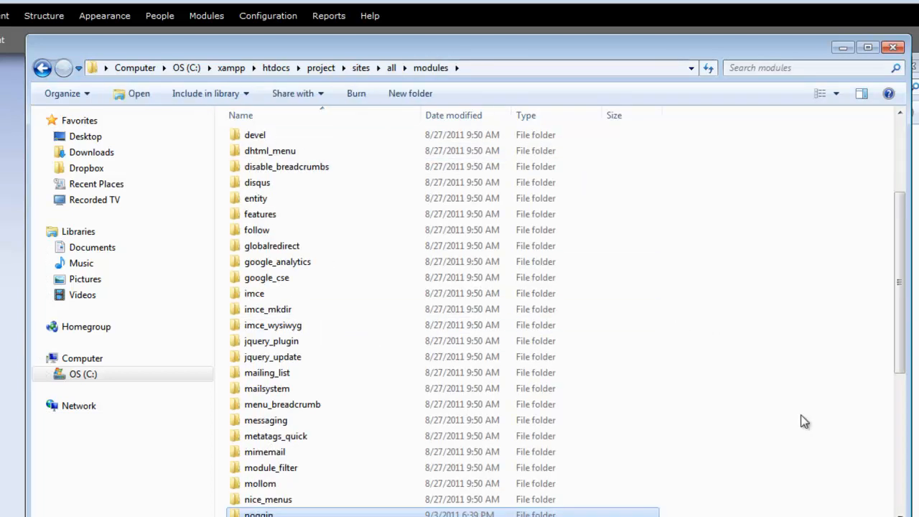
click(844, 48)
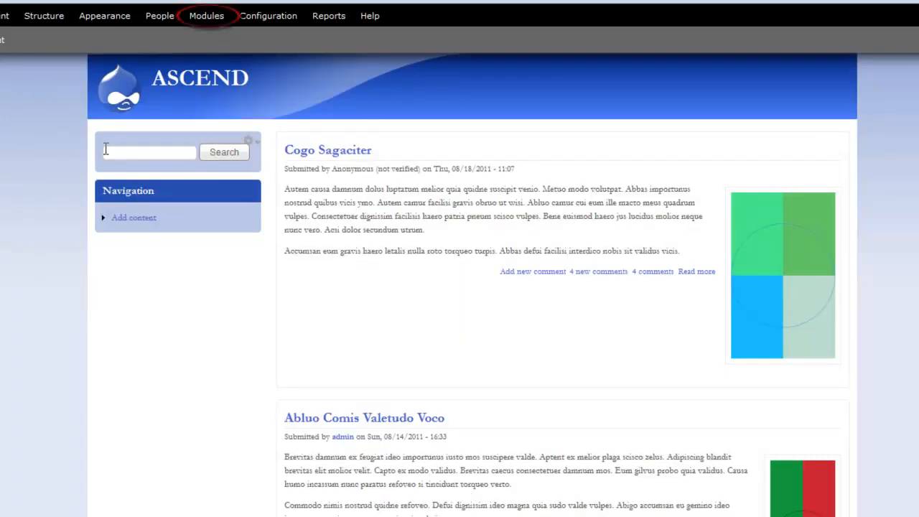
Filter the site's module list by "nogg", enable the Noggin module and save the configuration.
click(210, 20)
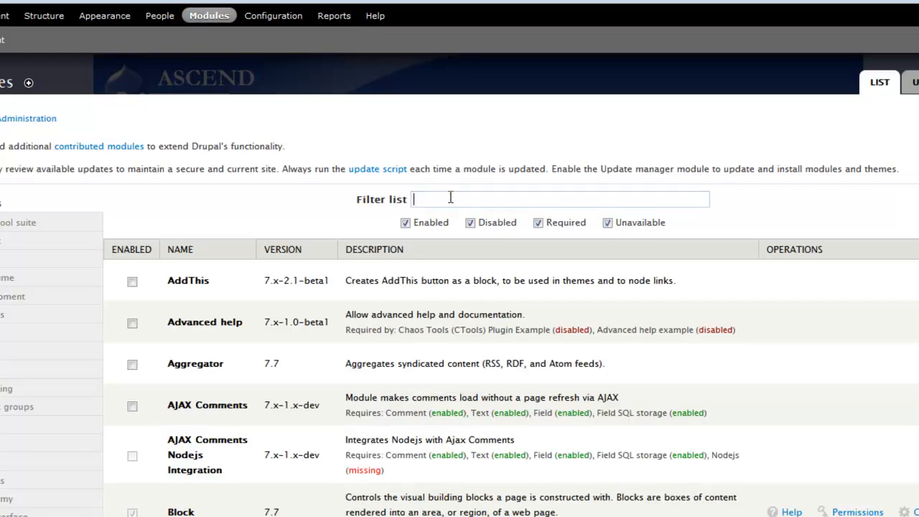
text(nogg)
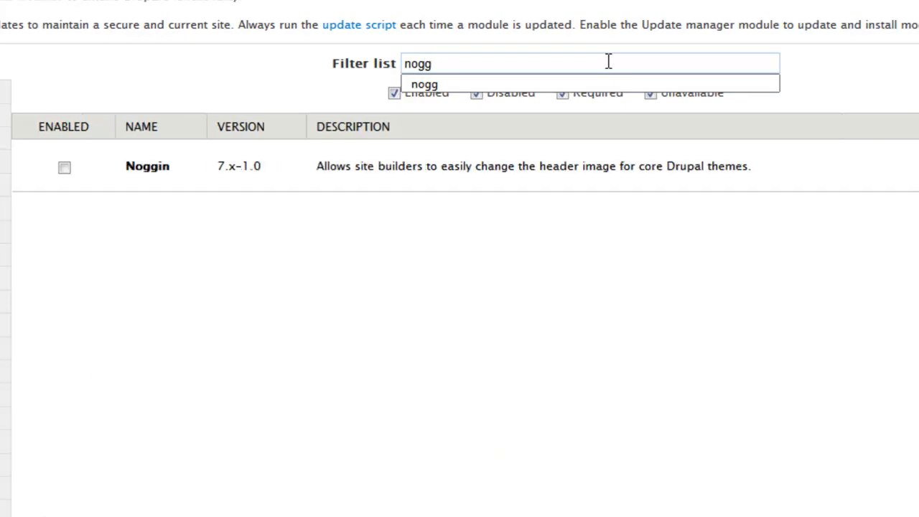
click(64, 166)
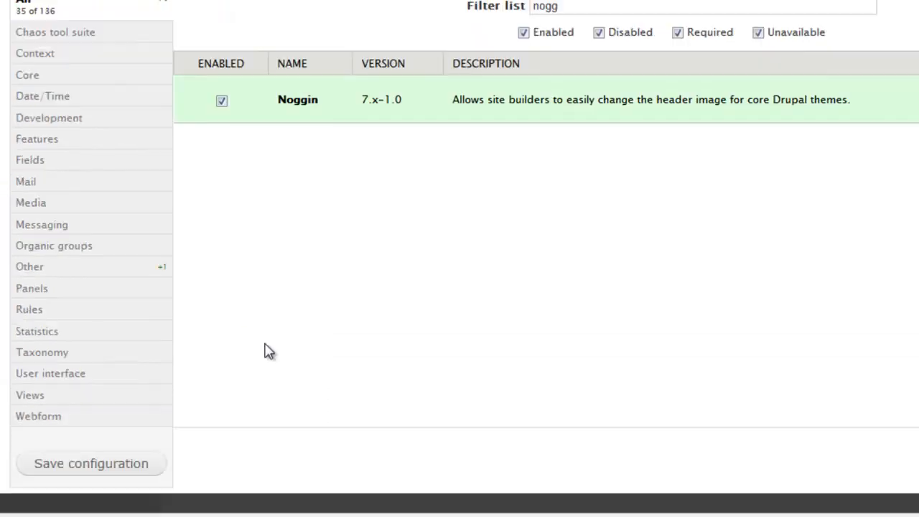
click(111, 470)
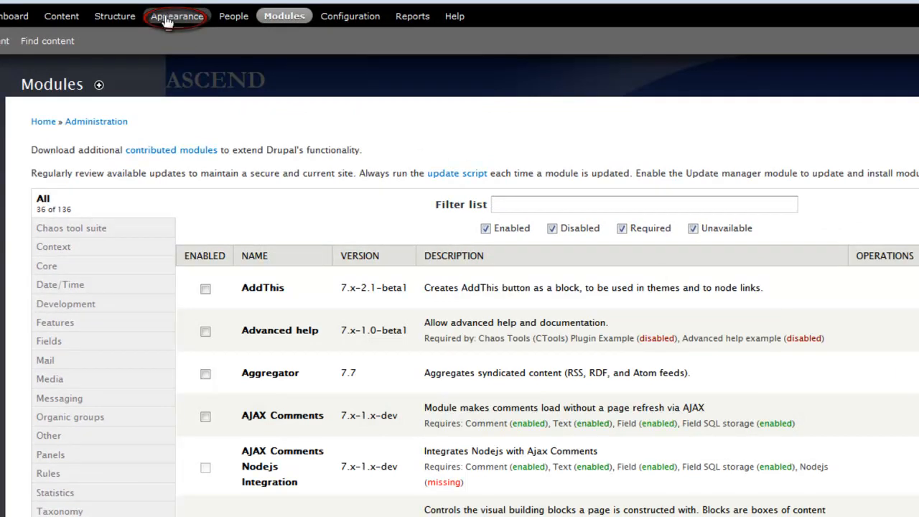
Open the Pixture Reloaded theme settings and turn on the use of a header image.
click(169, 17)
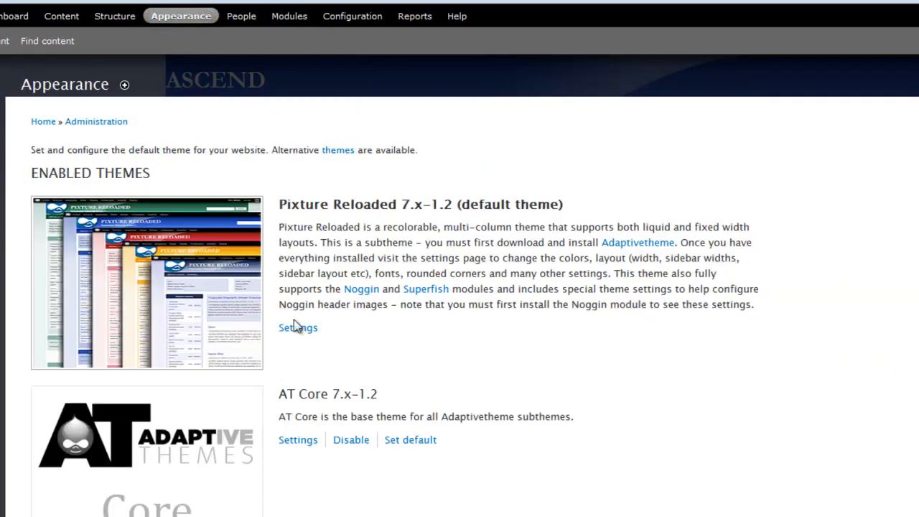
click(297, 332)
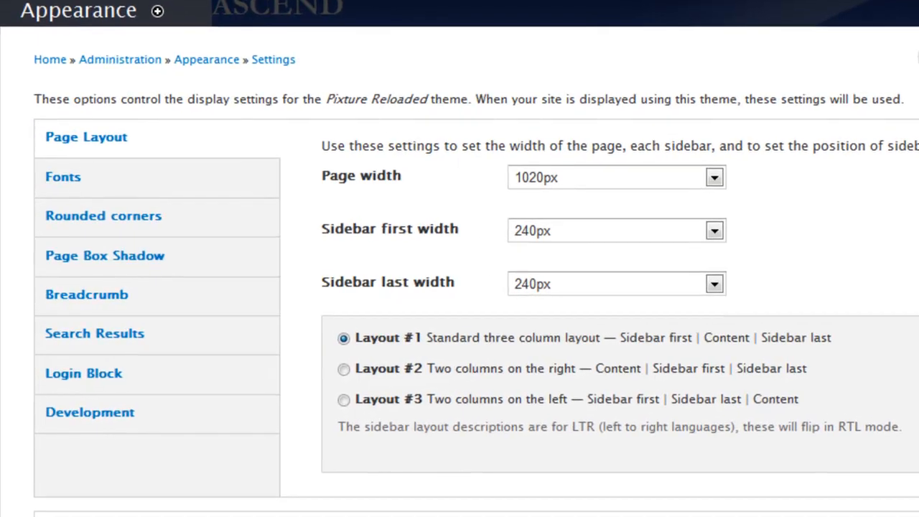
scroll(460, 288, down, 12)
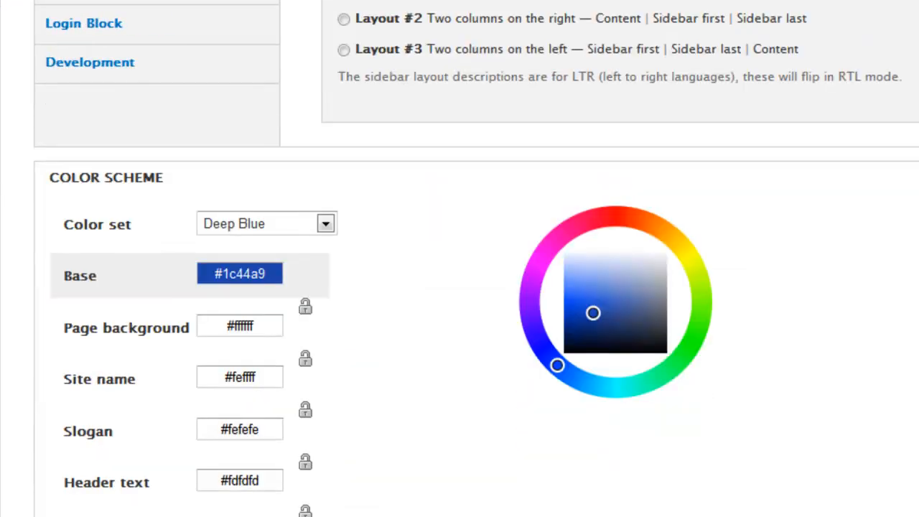
scroll(459, 287, down, 10)
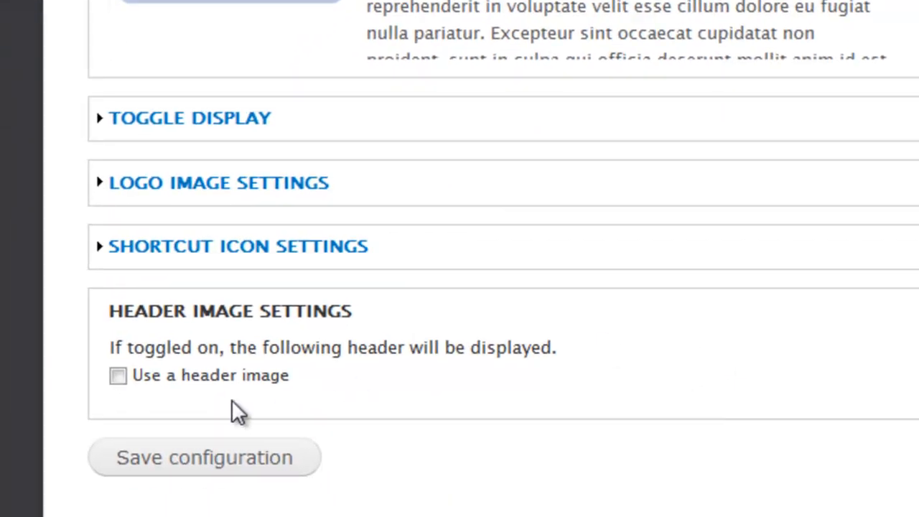
click(118, 377)
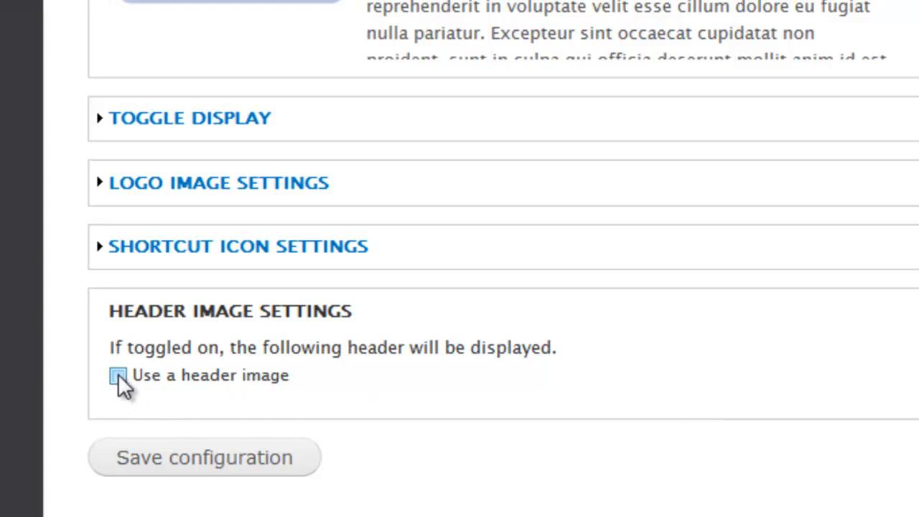
scroll(237, 380, down, 4)
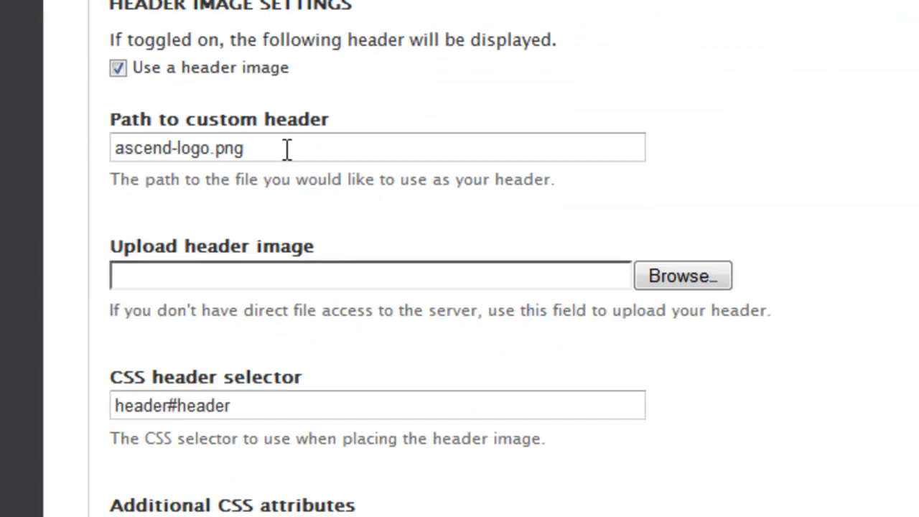
Choose the ascend-logo image from C:\Temp\tutorial files as the header image to upload.
click(686, 278)
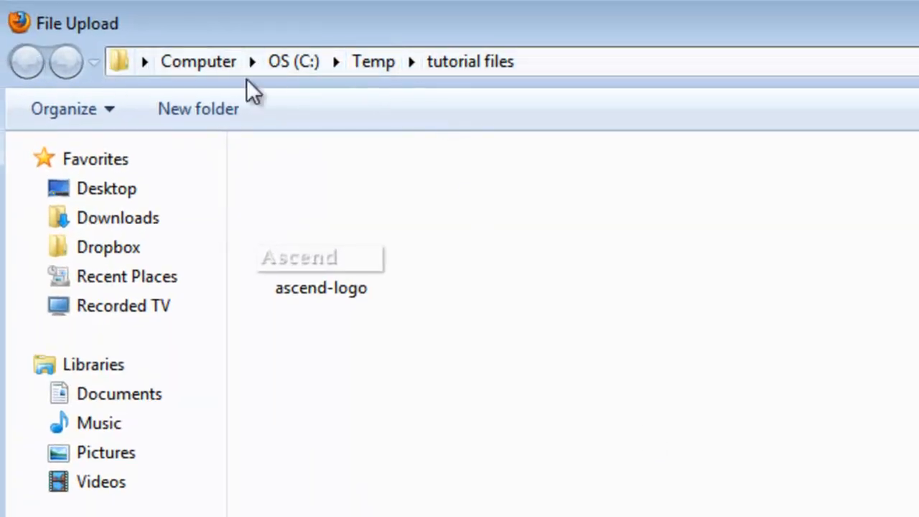
click(366, 61)
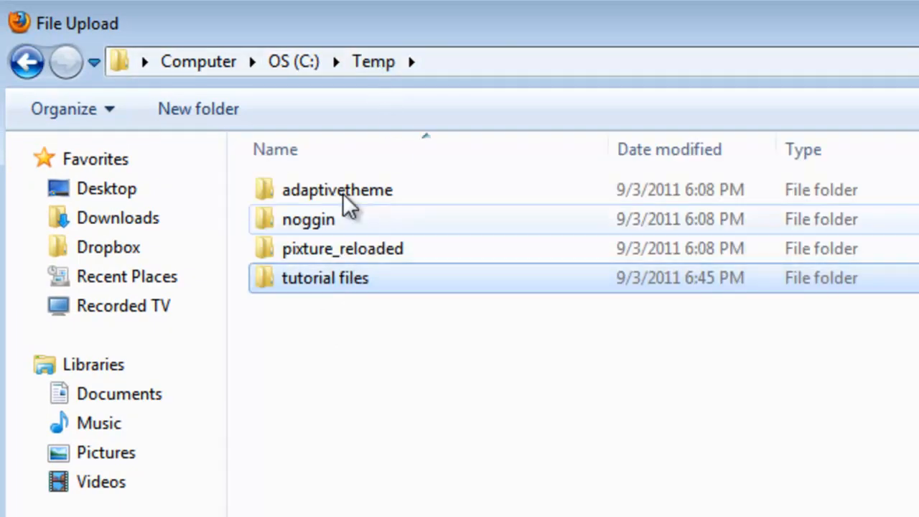
double_click(314, 276)
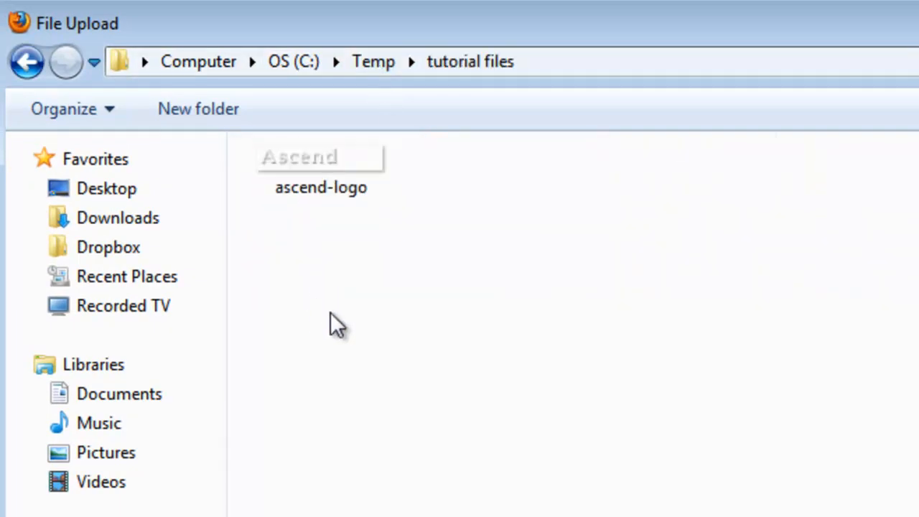
click(309, 170)
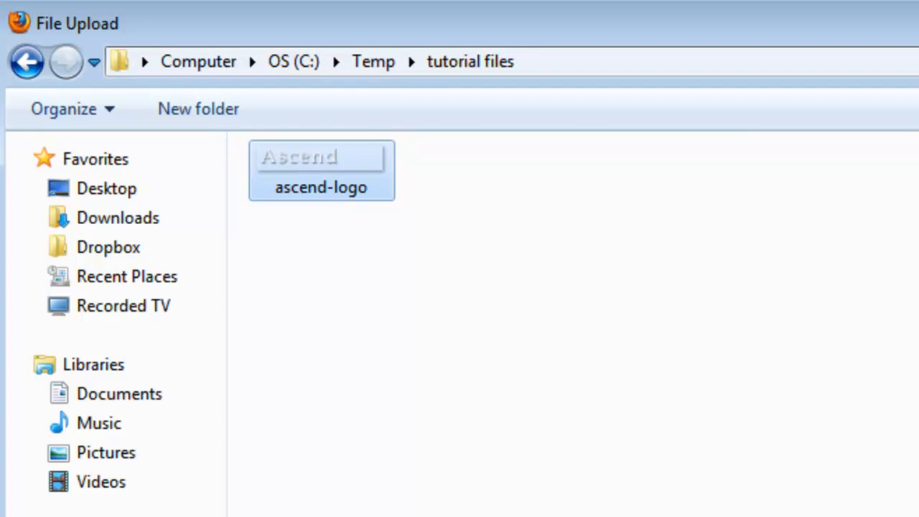
click(846, 419)
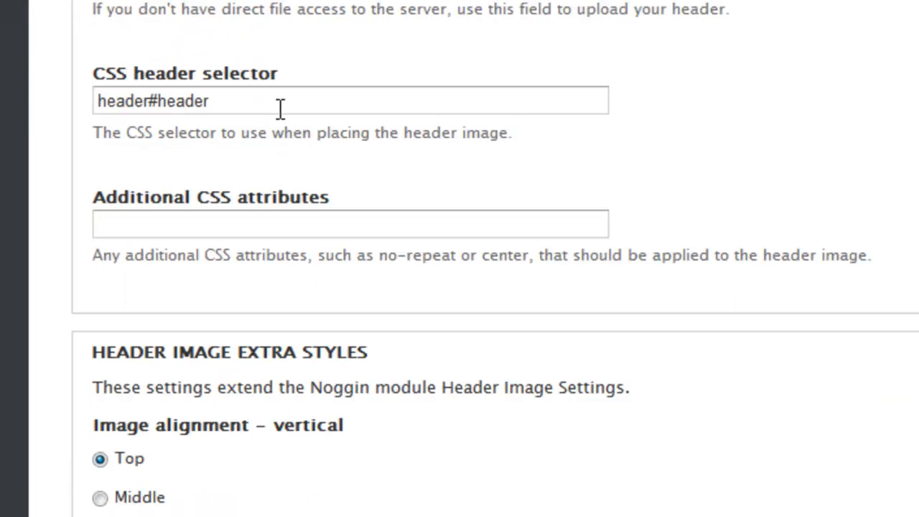
Set the header image's horizontal alignment to Left under Header Image Extra Styles and save the configuration.
scroll(747, 237, down, 2)
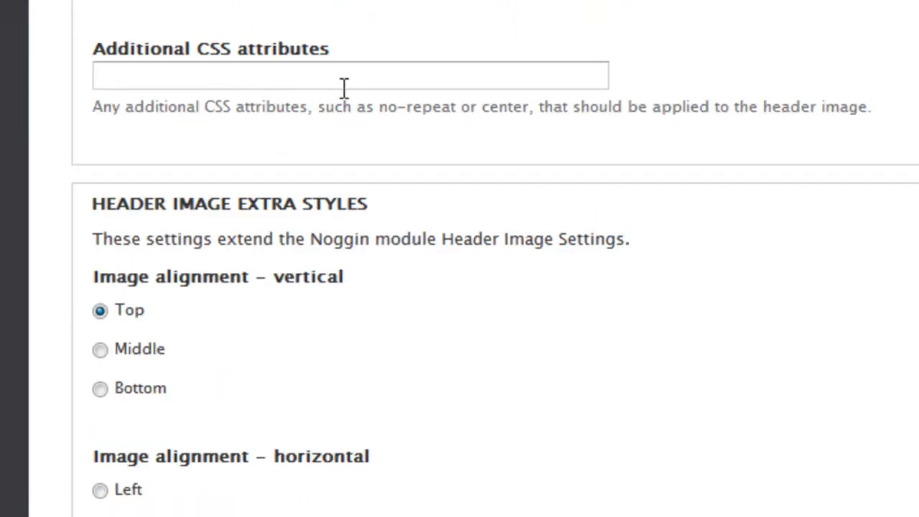
scroll(668, 419, down, 3)
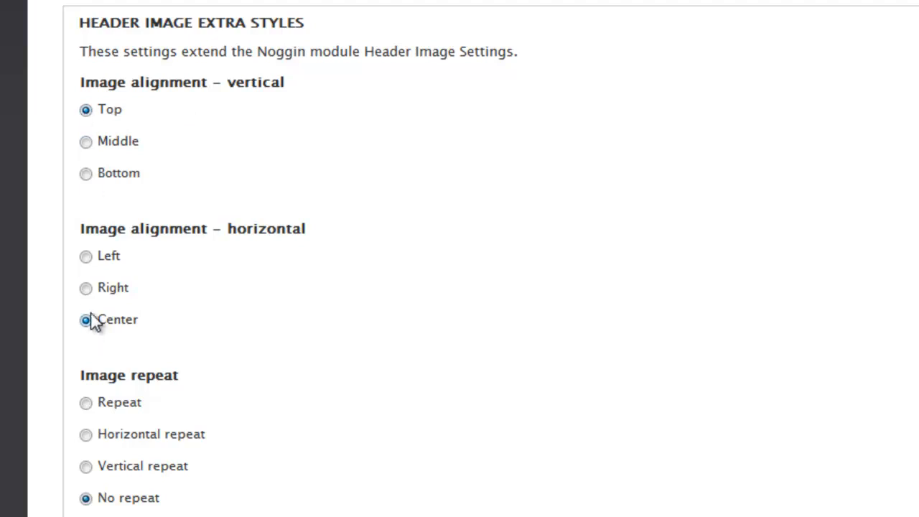
click(85, 257)
scroll(312, 357, down, 3)
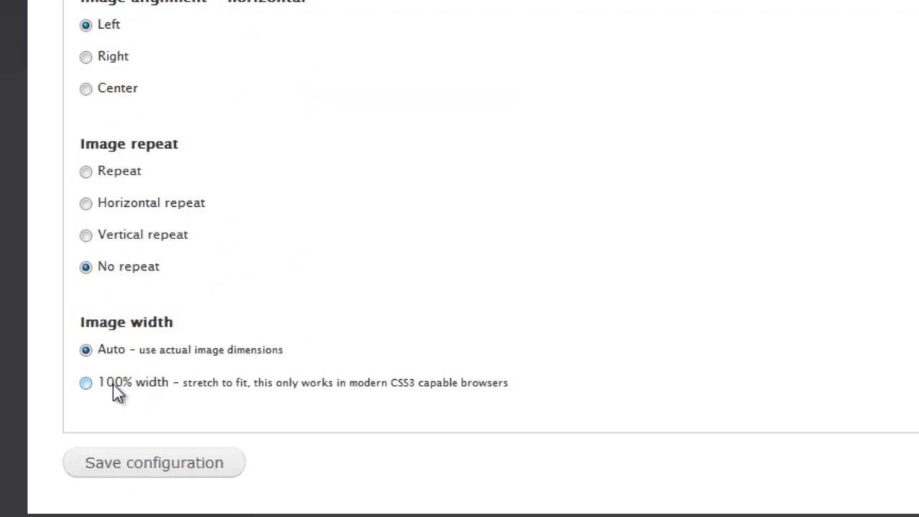
scroll(342, 288, up, 3)
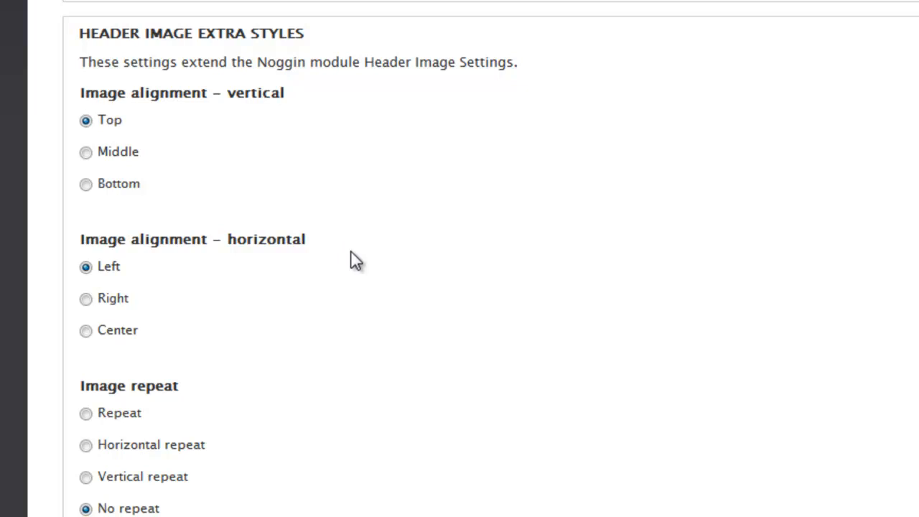
scroll(352, 248, down, 3)
click(148, 493)
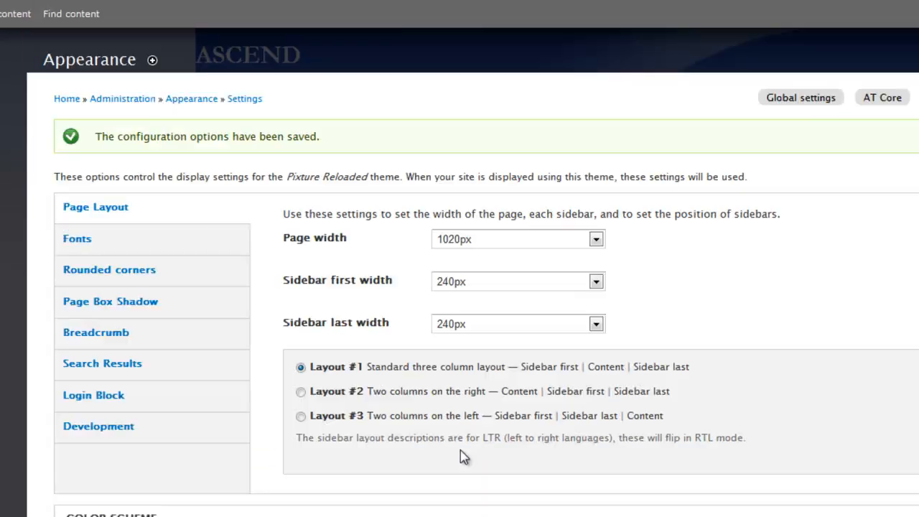
Under Toggle Display, turn off the Logo, Site name, Site slogan and Shortcut icon page elements.
scroll(377, 428, down, 5)
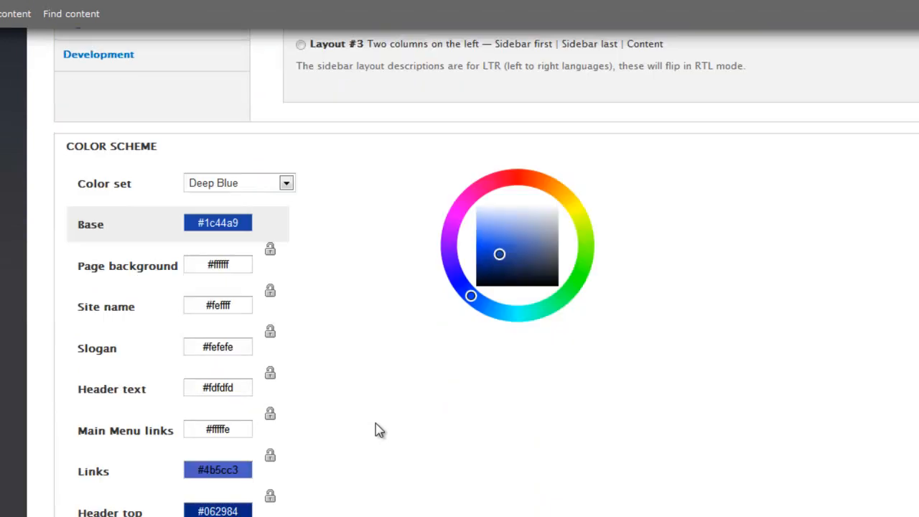
scroll(378, 429, down, 10)
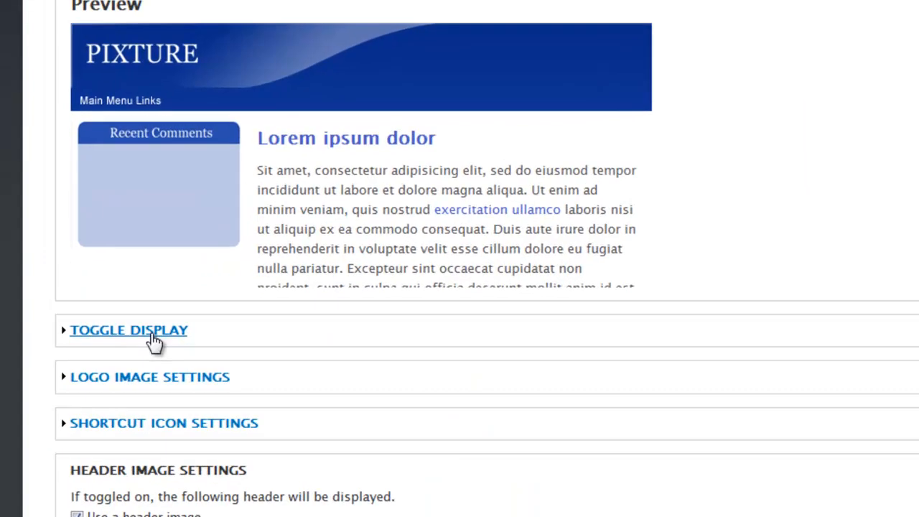
click(88, 358)
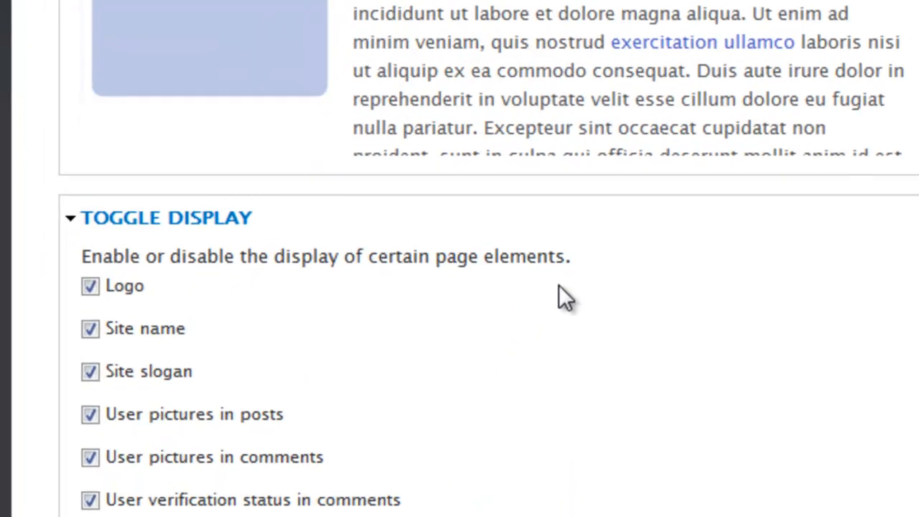
scroll(568, 294, down, 2)
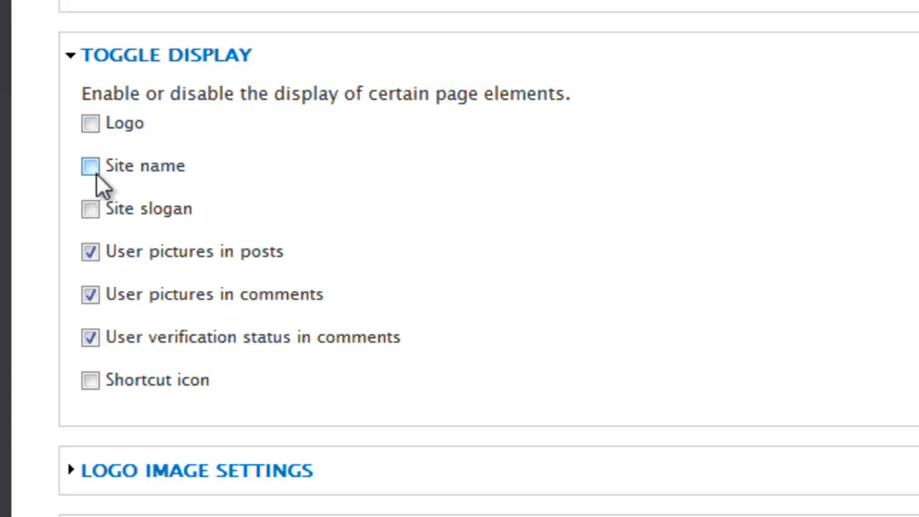
scroll(378, 262, down, 2)
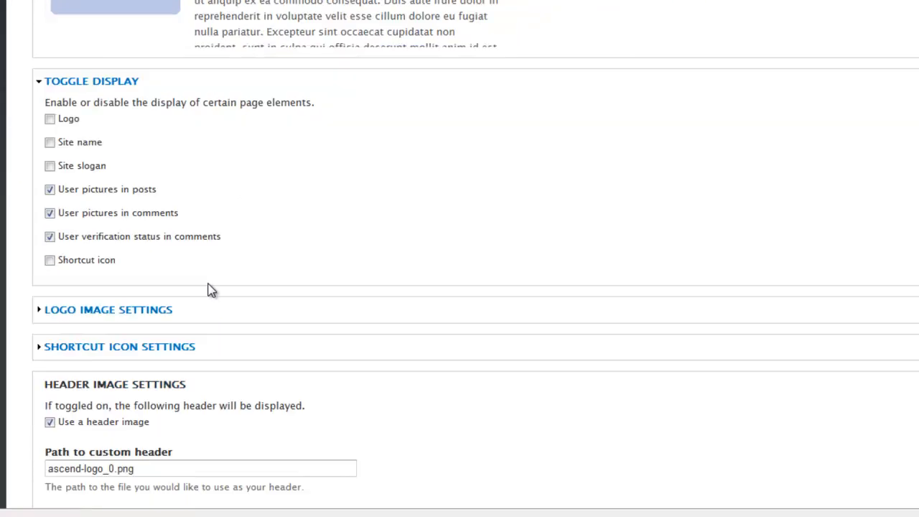
Set the theme's Font family to "Myriad Pro, Myriad, Arial, Helvetica, sans-serif" in the Fonts settings and save the configuration.
scroll(212, 290, up, 10)
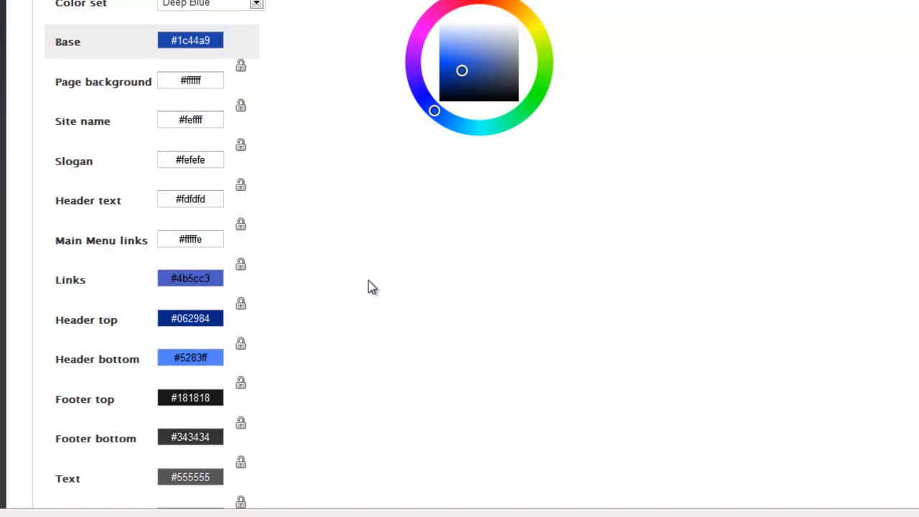
scroll(368, 287, up, 5)
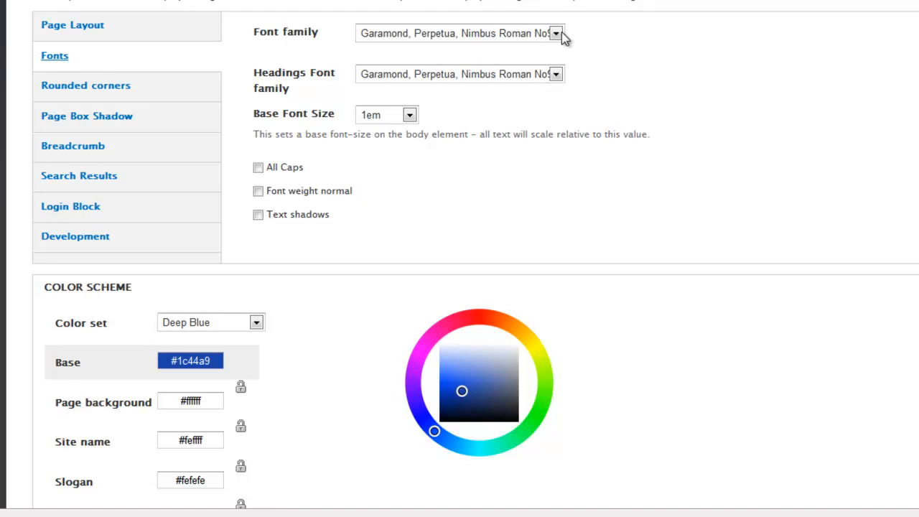
click(557, 34)
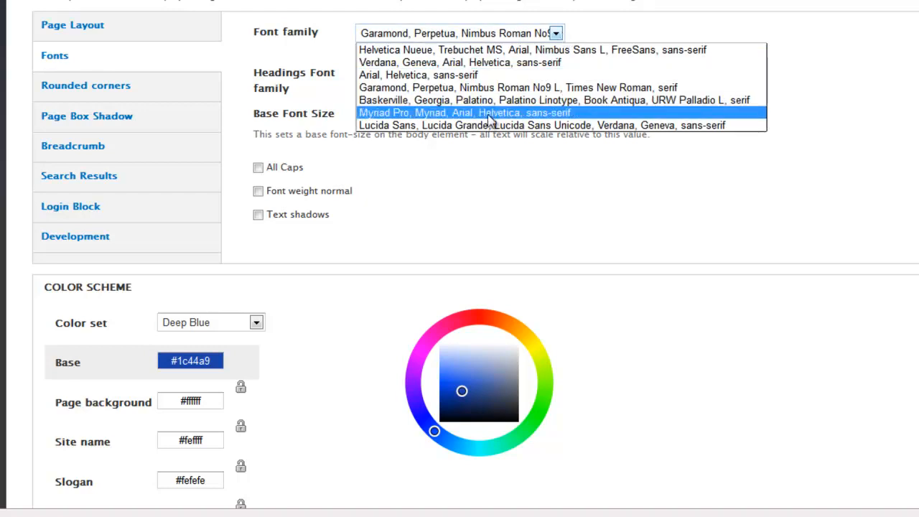
click(463, 112)
scroll(328, 343, down, 15)
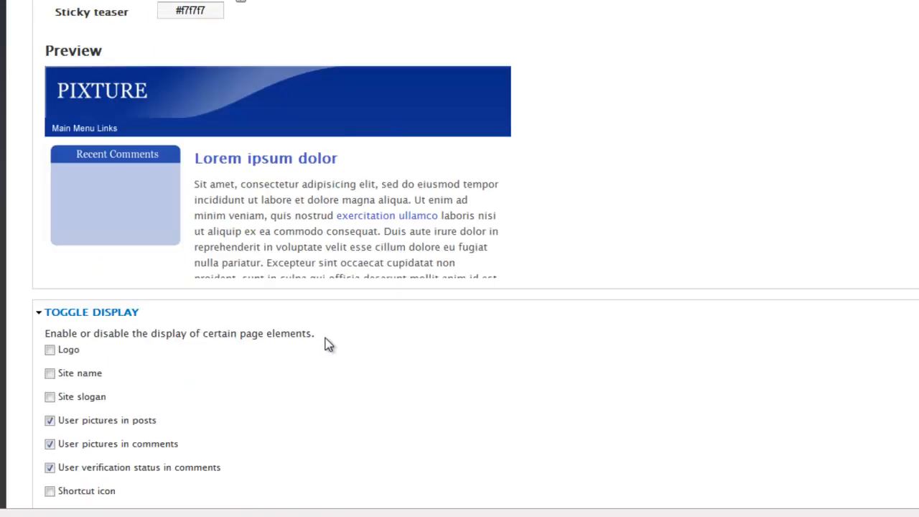
scroll(327, 338, down, 10)
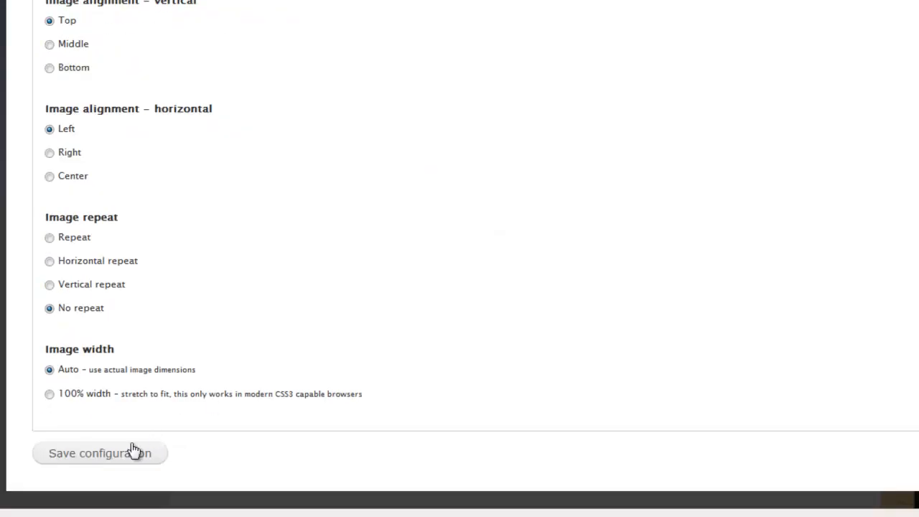
click(117, 460)
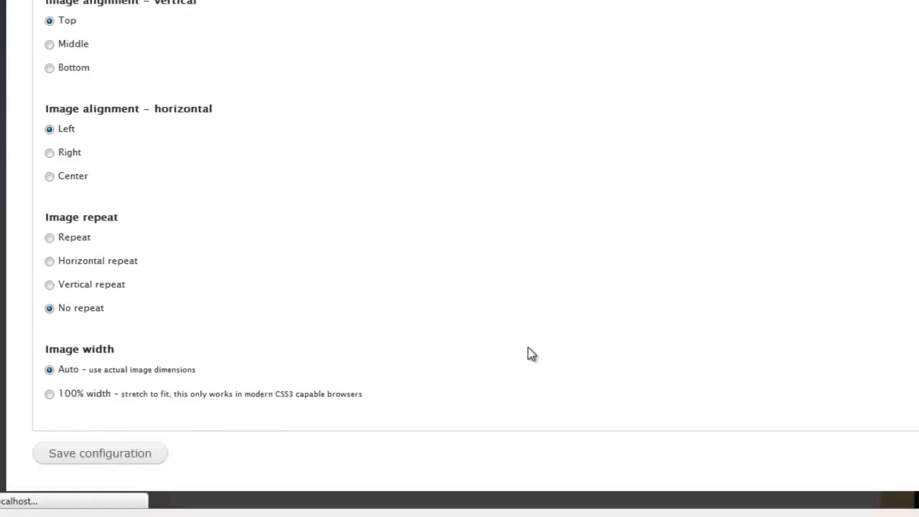